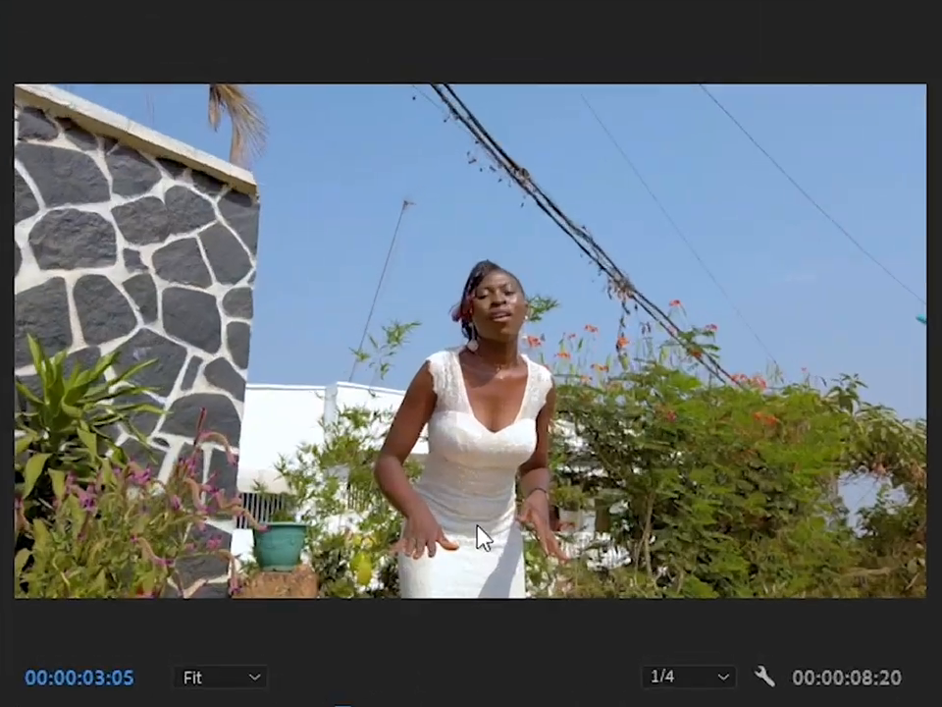
{"action": "left_click", "coordinate": [577, 427]}
{"action": "left_click", "coordinate": [567, 457]}
{"action": "left_click", "coordinate": [470, 374]}
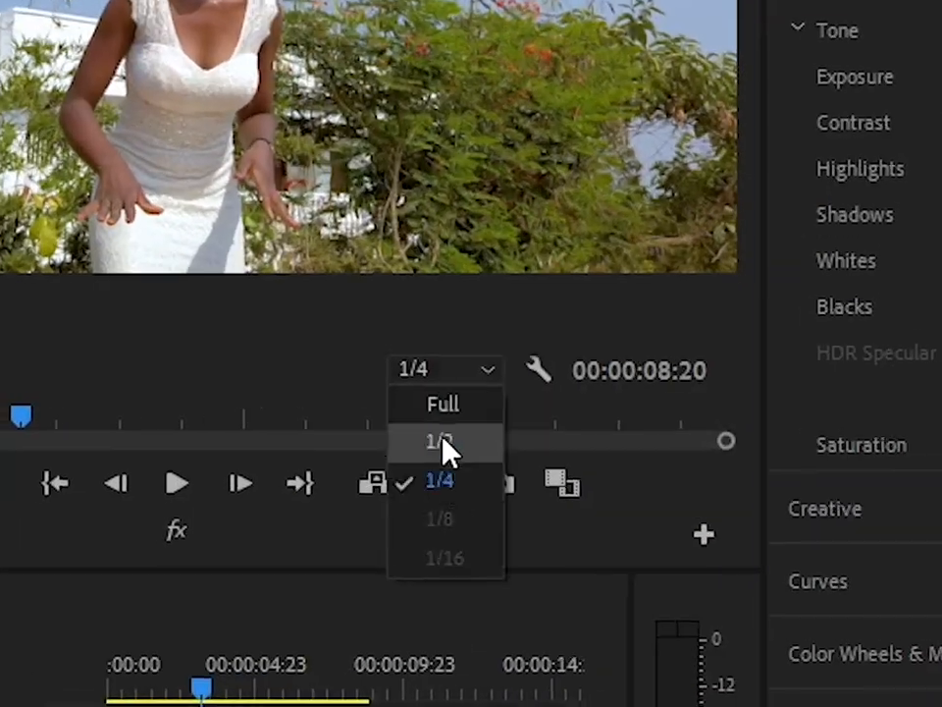
{"action": "left_click", "coordinate": [470, 471]}
{"action": "left_click", "coordinate": [2, 373]}
{"action": "left_click", "coordinate": [0, 524]}
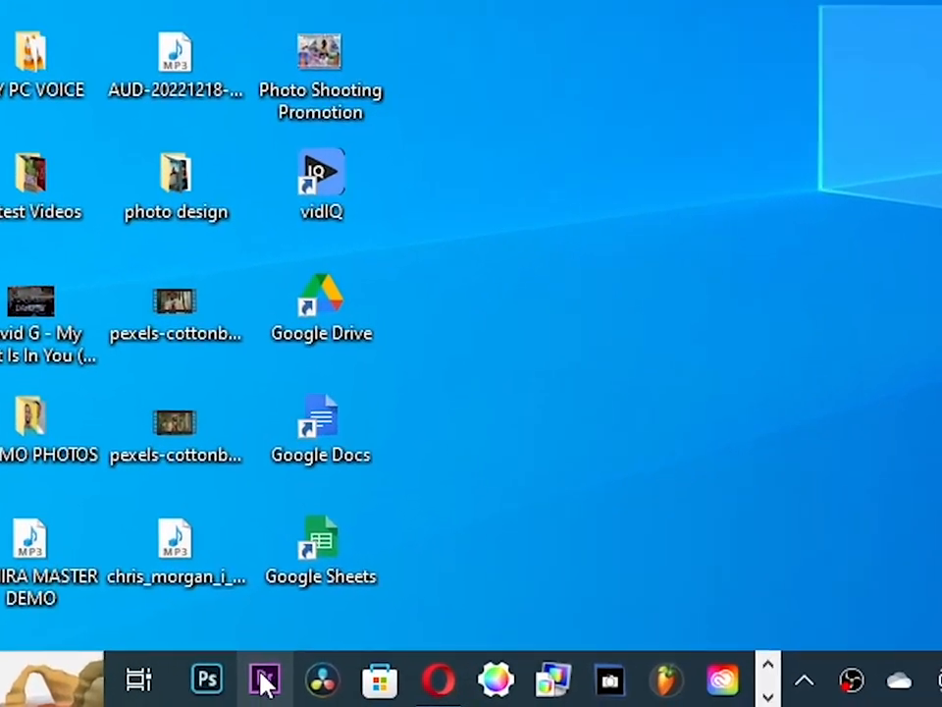
Start Adobe Premiere Pro and create a new project named ZOUMER.
{"action": "left_click", "coordinate": [285, 677]}
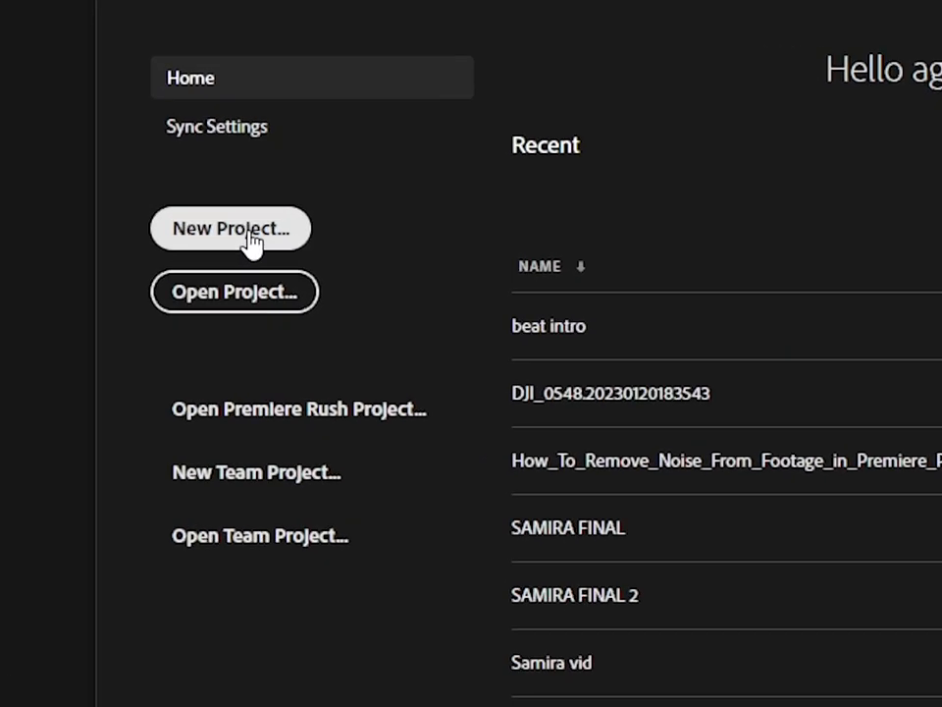
{"action": "left_click", "coordinate": [255, 232]}
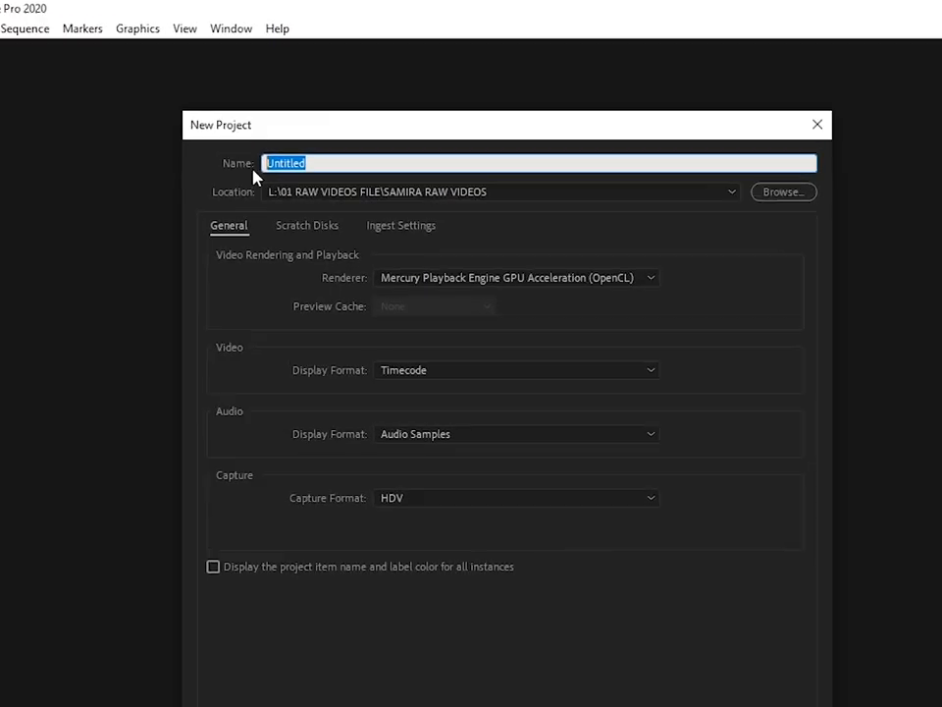
{"action": "type", "text": "ZUM"}
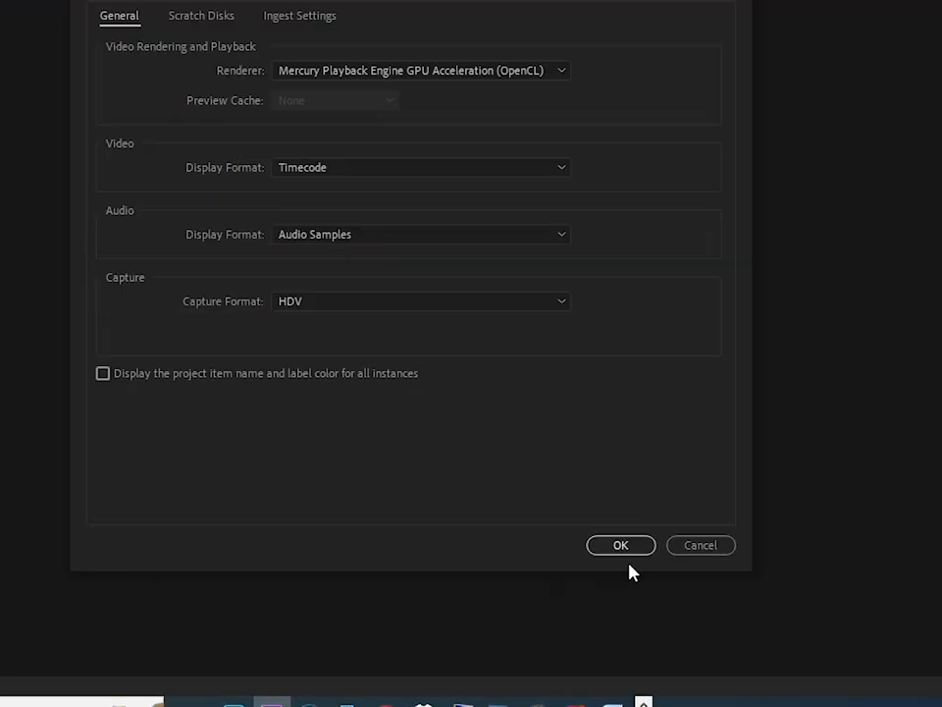
{"action": "left_click", "coordinate": [608, 501]}
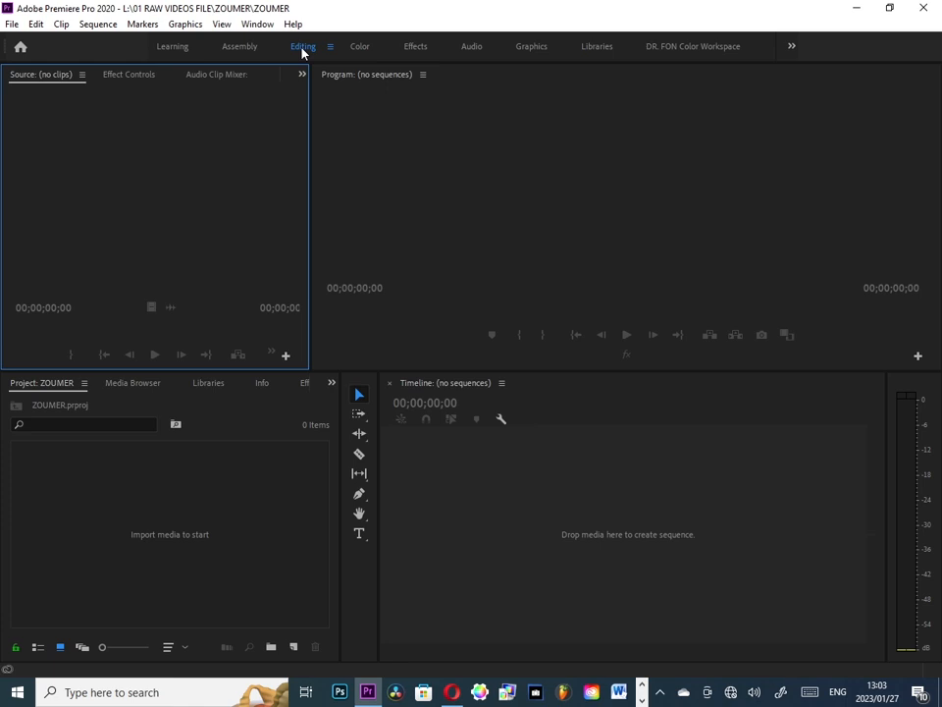
Look through the Color and Effects workspaces.
{"action": "left_click", "coordinate": [360, 48]}
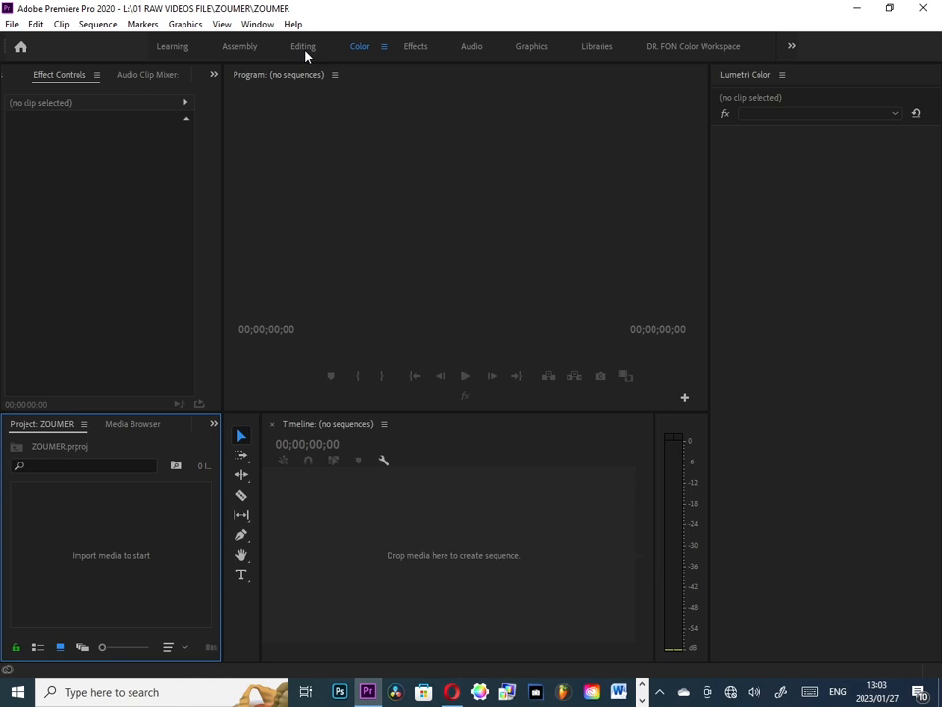
{"action": "left_click", "coordinate": [415, 51]}
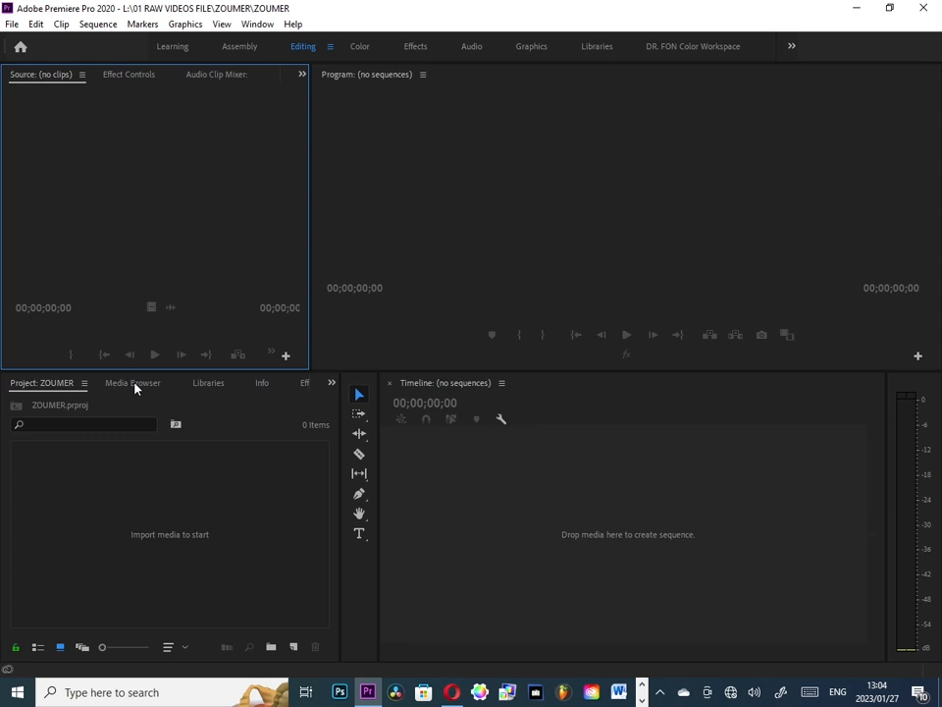
Import the DJI_0548 clip into the project from the PERFOMANCE folder on the L: drive.
{"action": "left_click", "coordinate": [134, 389]}
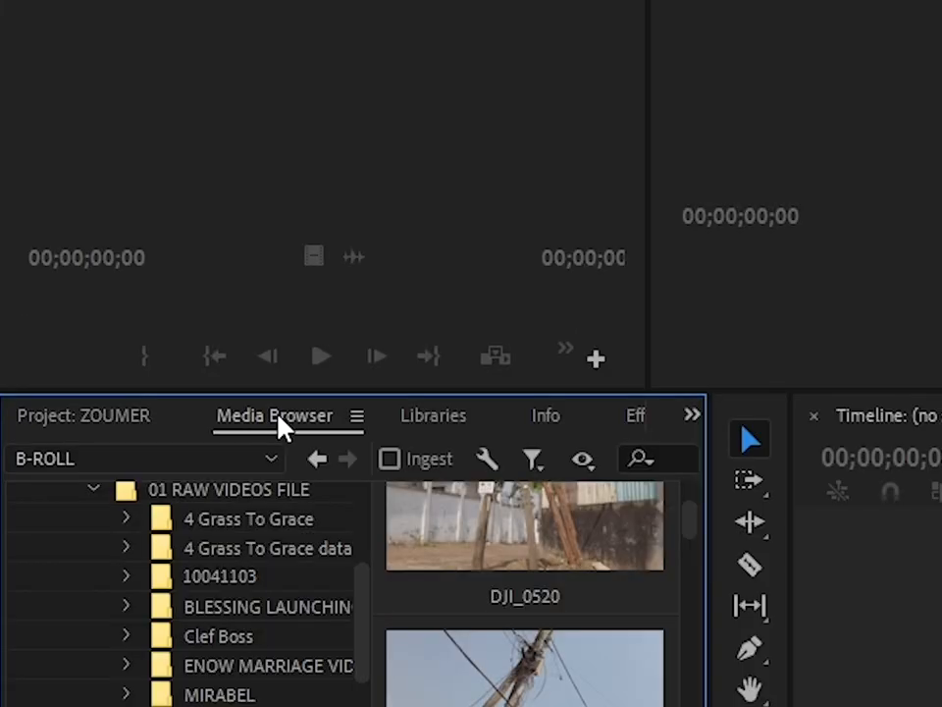
{"action": "scroll", "coordinate": [242, 586], "scroll_direction": "down", "scroll_amount": 1}
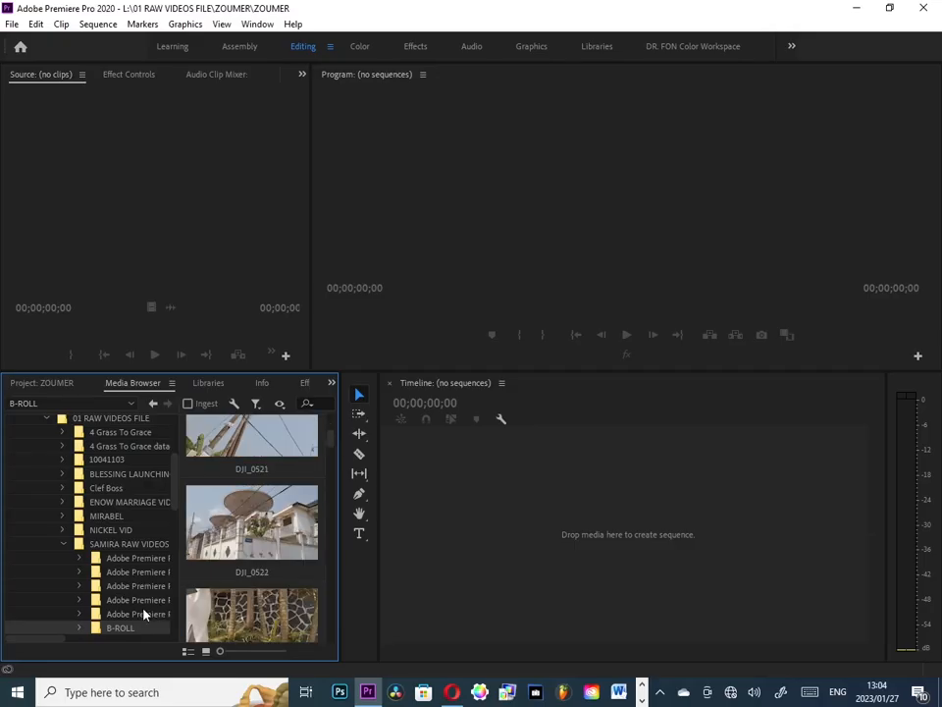
{"action": "left_click", "coordinate": [66, 543]}
{"action": "scroll", "coordinate": [67, 549], "scroll_direction": "up", "scroll_amount": 3}
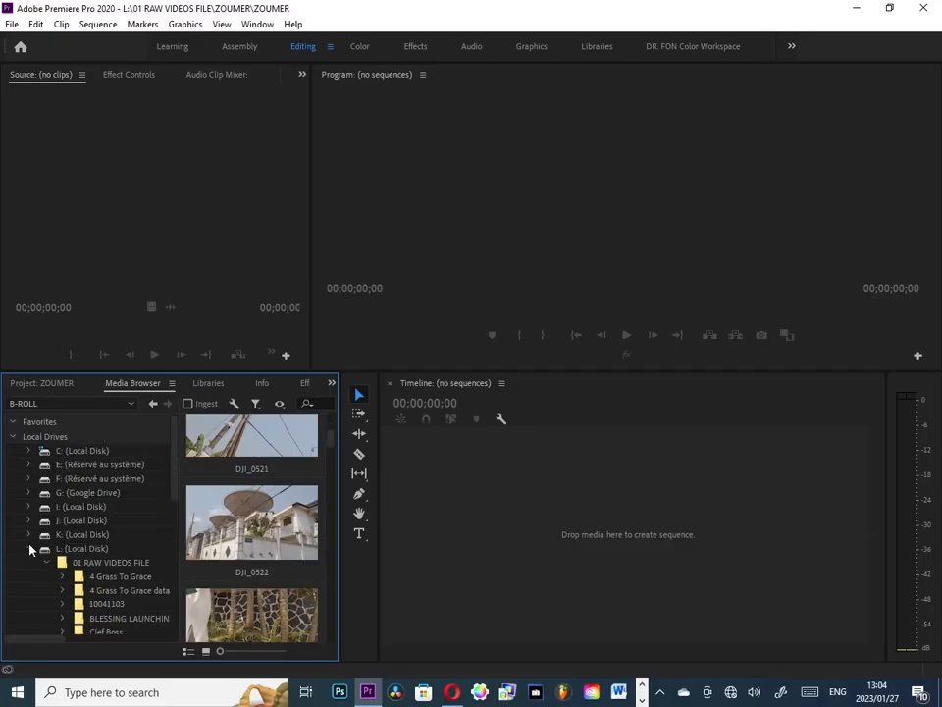
{"action": "left_click", "coordinate": [29, 549]}
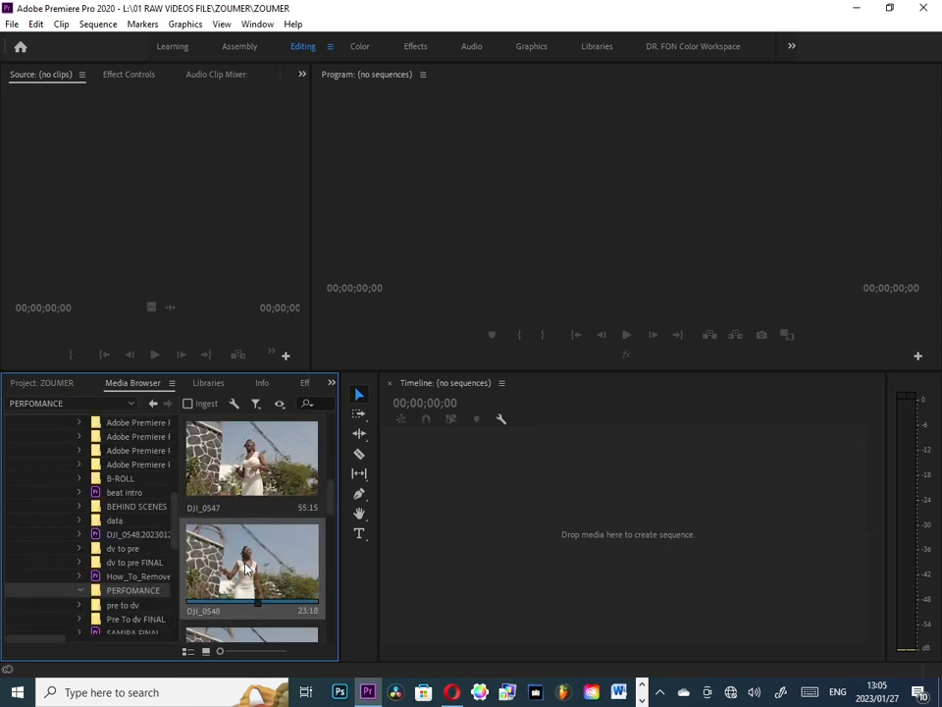
{"action": "right_click", "coordinate": [240, 542]}
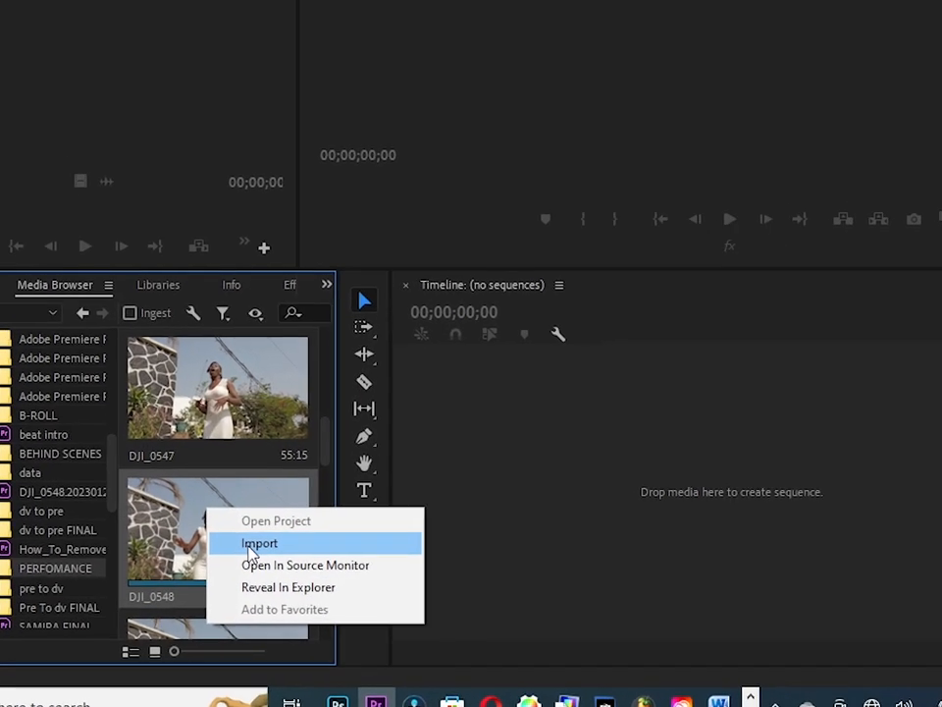
{"action": "left_click", "coordinate": [253, 546]}
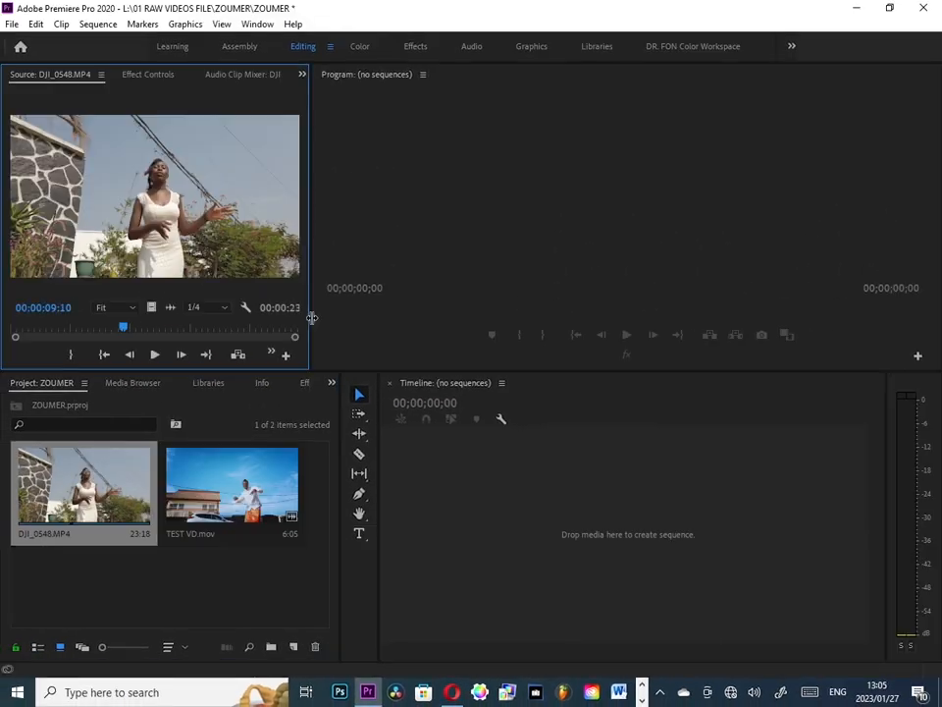
Mark DJI_0548.MP4 from 00:00:01:11 to 00:00:10:04 and create a sequence from the marked section.
{"action": "left_click_drag", "start_coordinate": [312, 318], "coordinate": [379, 303]}
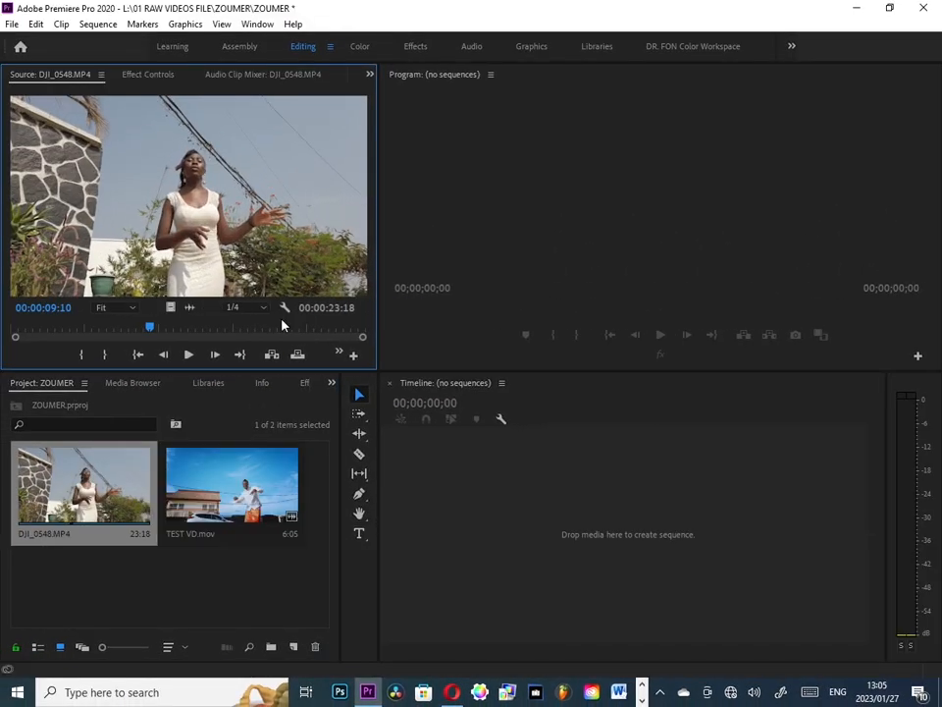
{"action": "left_click_drag", "start_coordinate": [150, 334], "coordinate": [41, 339]}
{"action": "left_click_drag", "start_coordinate": [30, 337], "coordinate": [34, 337]}
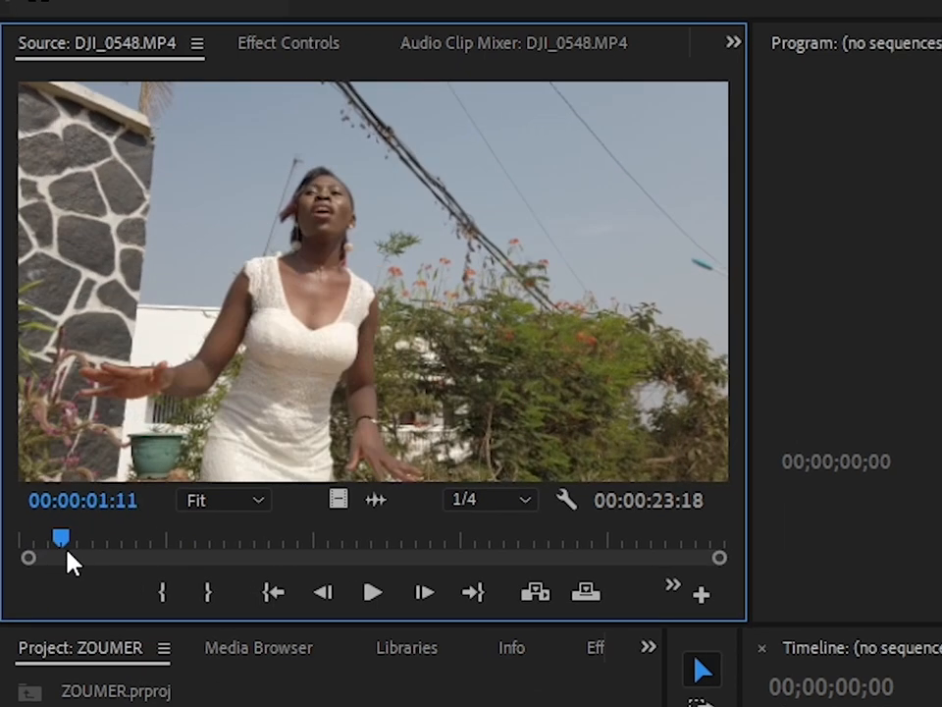
{"action": "left_click", "coordinate": [148, 592]}
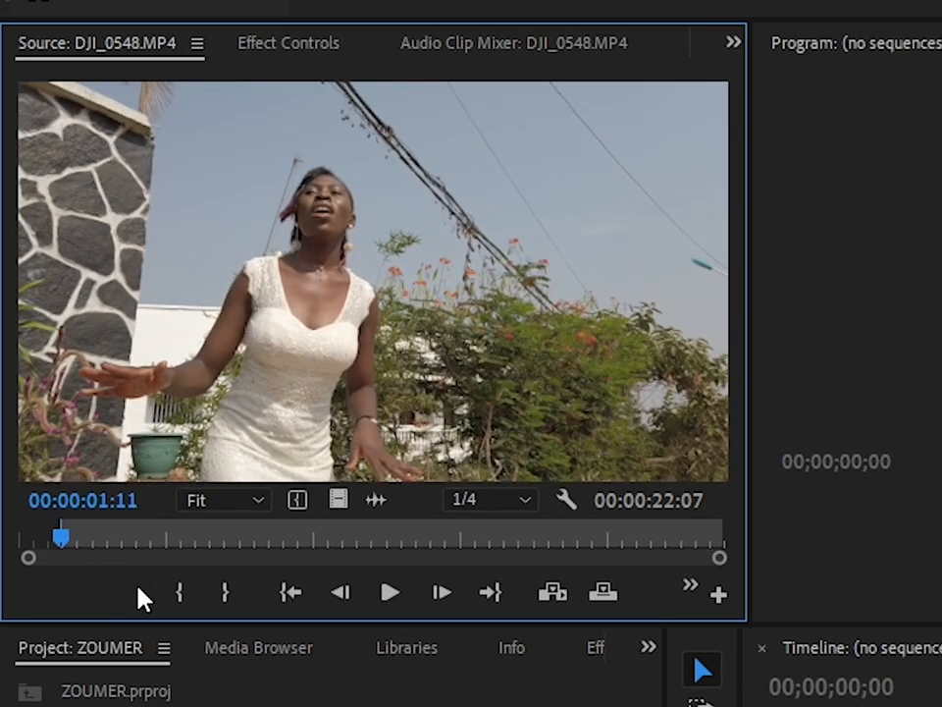
{"action": "left_click_drag", "start_coordinate": [301, 515], "coordinate": [321, 511]}
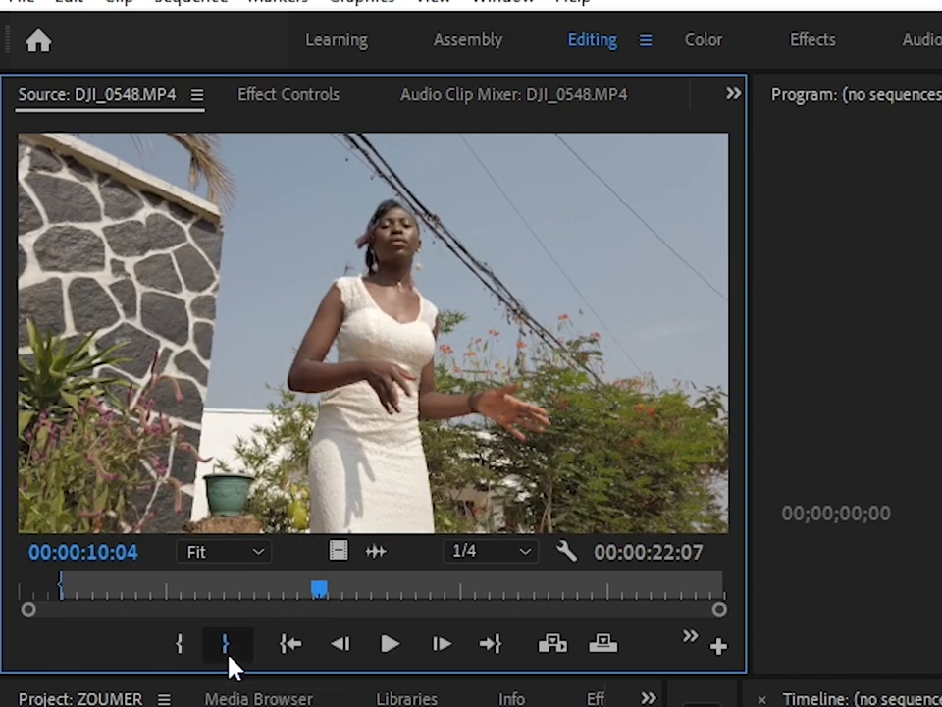
{"action": "left_click", "coordinate": [228, 658]}
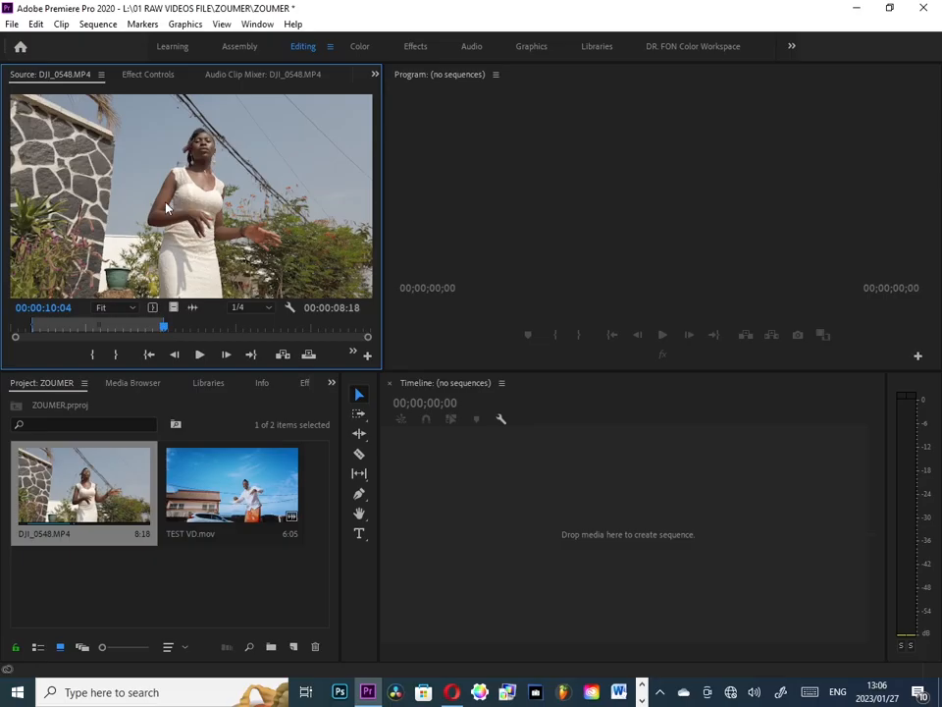
{"action": "left_click_drag", "start_coordinate": [500, 532], "coordinate": [501, 533]}
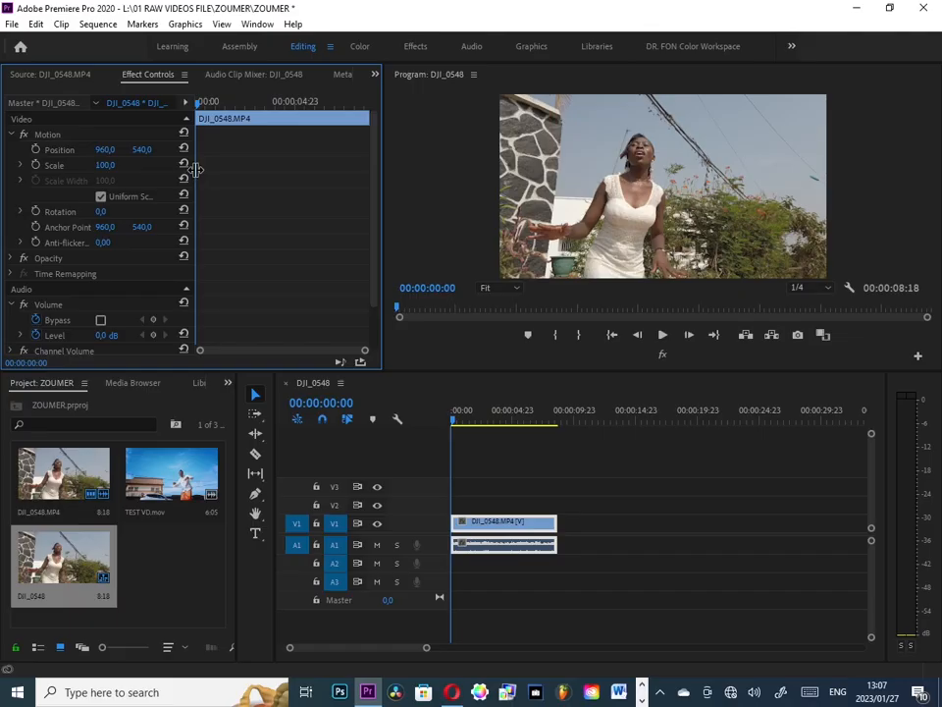
Try a different motion scale on the timeline clip and set its audio volume level to 9,0 dB.
{"action": "scroll", "coordinate": [134, 305], "scroll_direction": "down", "scroll_amount": 2}
{"action": "scroll", "coordinate": [137, 283], "scroll_direction": "up", "scroll_amount": 3}
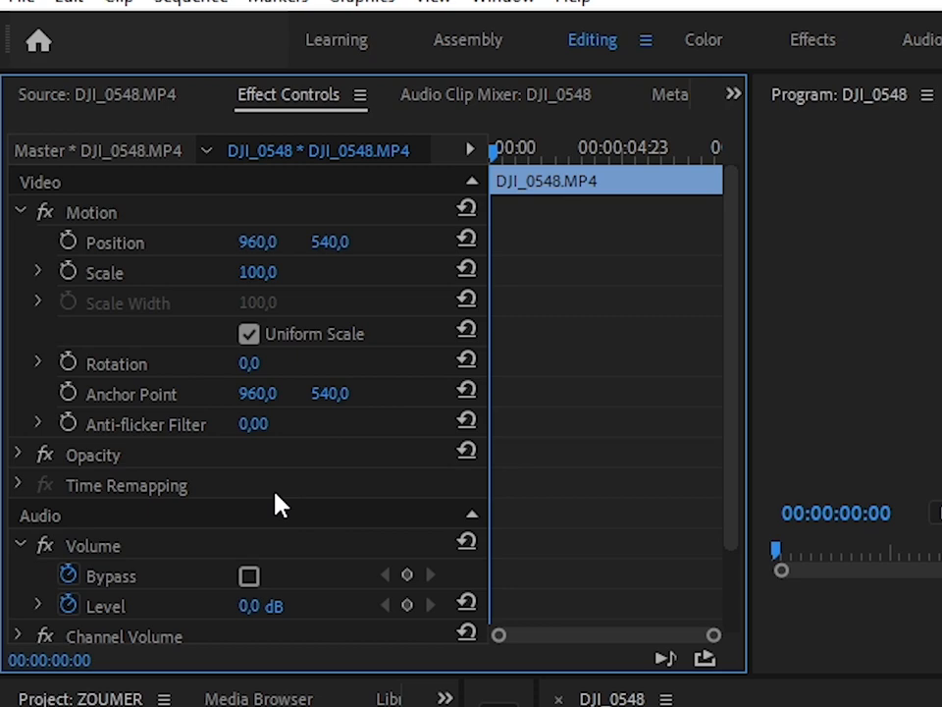
{"action": "scroll", "coordinate": [269, 309], "scroll_direction": "down", "scroll_amount": 3}
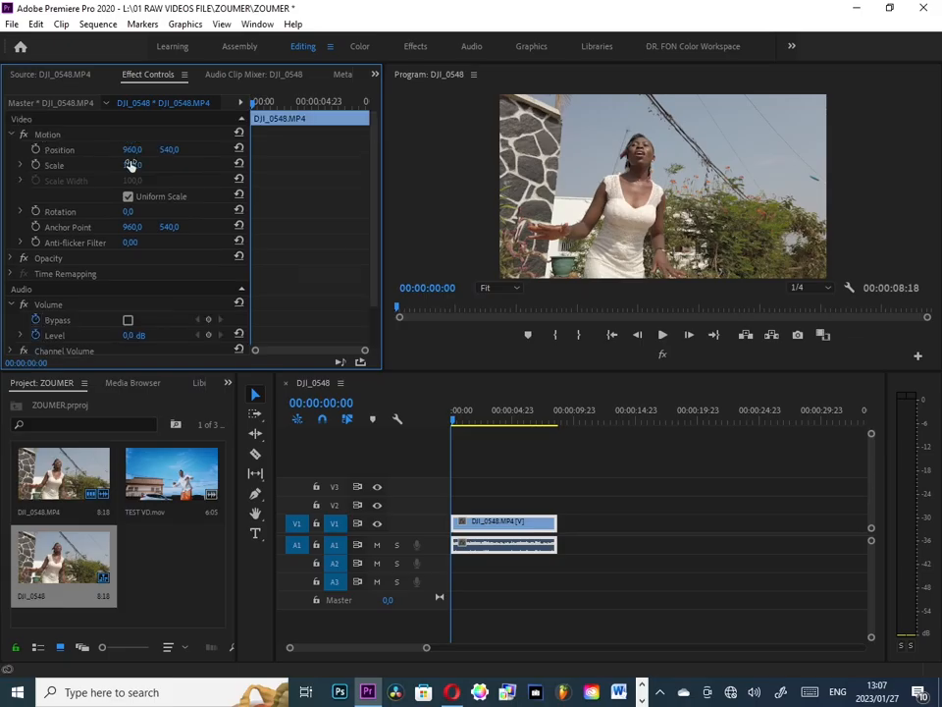
{"action": "left_click_drag", "start_coordinate": [132, 165], "coordinate": [165, 165]}
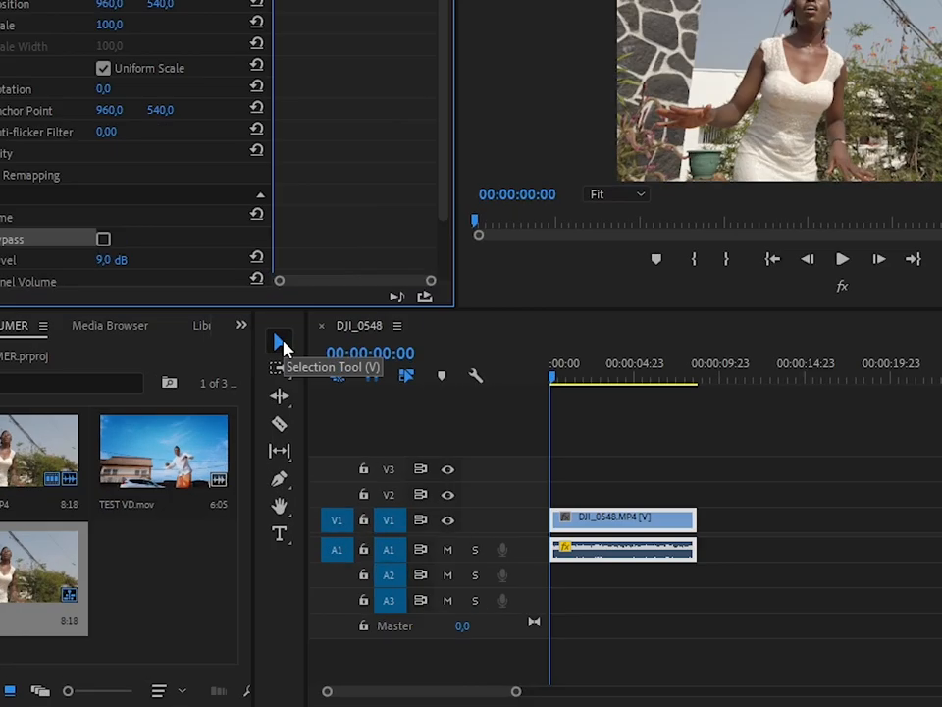
Try moving the DJI_0548.MP4 clip with the Selection tool to about 12 seconds on the timeline.
{"action": "left_click", "coordinate": [281, 343]}
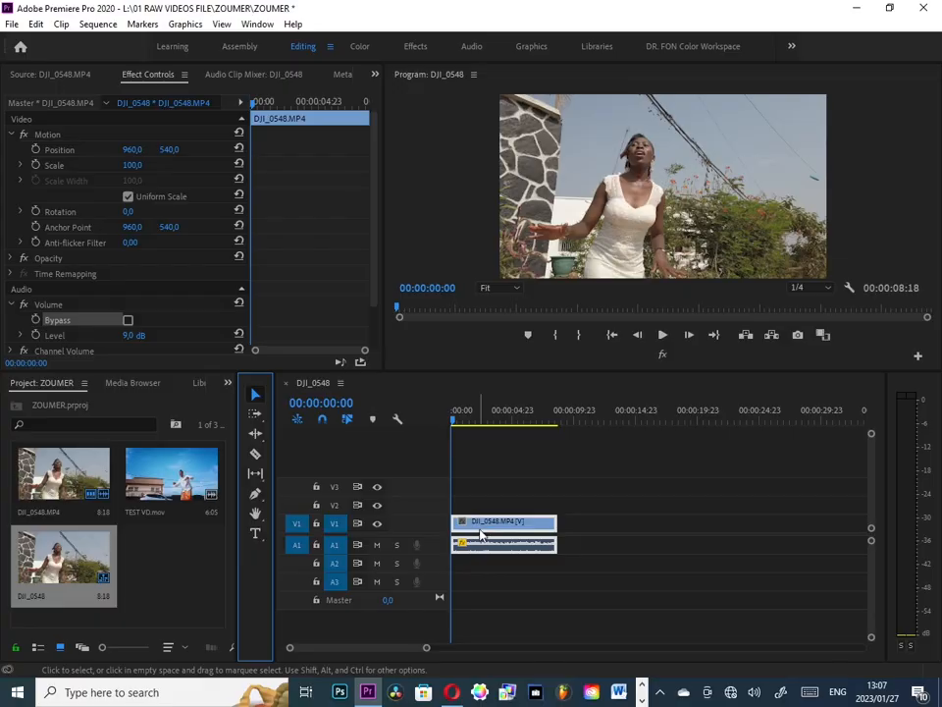
{"action": "left_click_drag", "start_coordinate": [480, 536], "coordinate": [632, 532]}
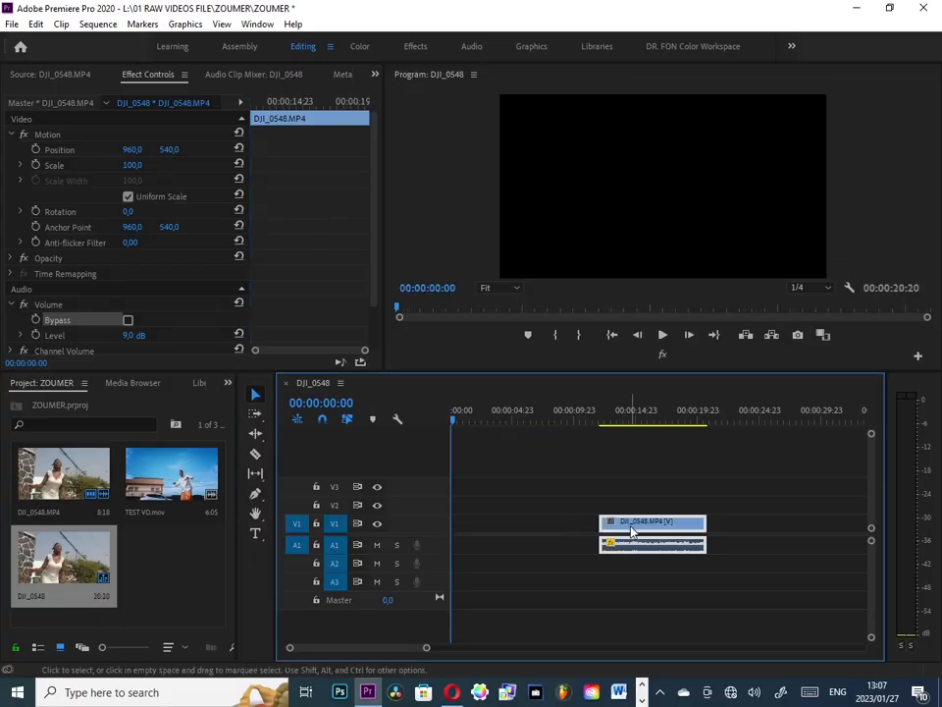
{"action": "right_click", "coordinate": [540, 597]}
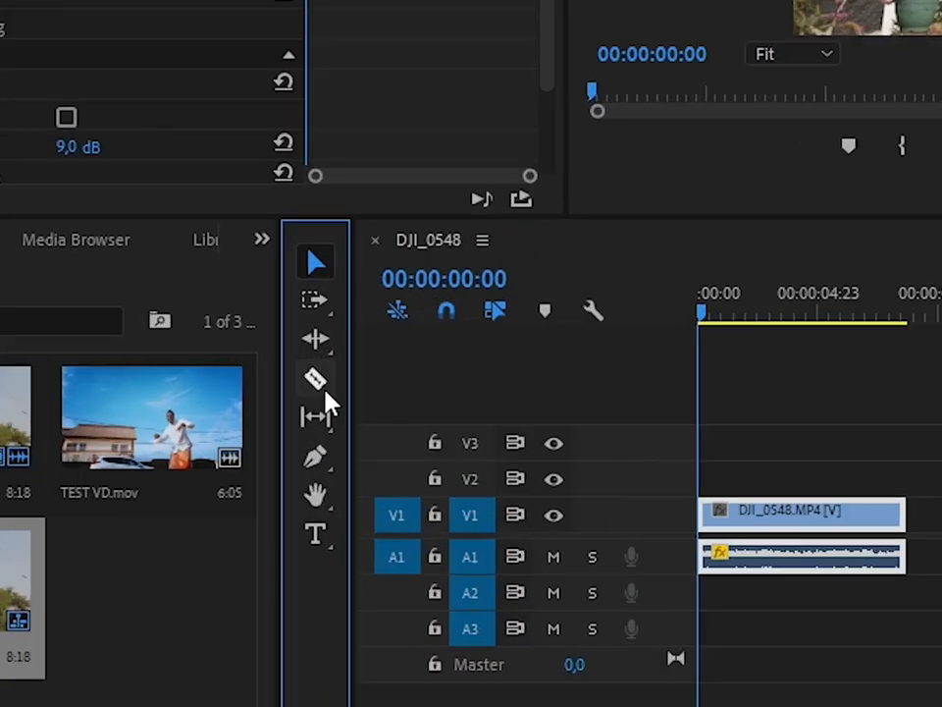
Try splitting the DJI_0548.MP4 clip near its start with the Razor tool and moving the second part further along the timeline.
{"action": "left_click", "coordinate": [317, 381]}
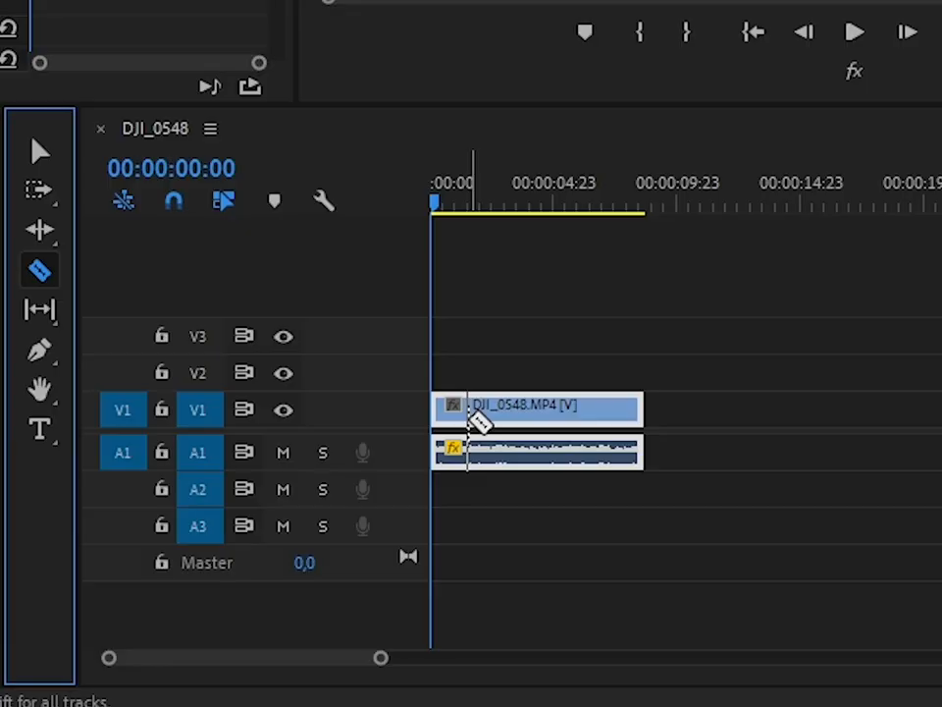
{"action": "left_click", "coordinate": [469, 408]}
{"action": "left_click_drag", "start_coordinate": [496, 530], "coordinate": [541, 530]}
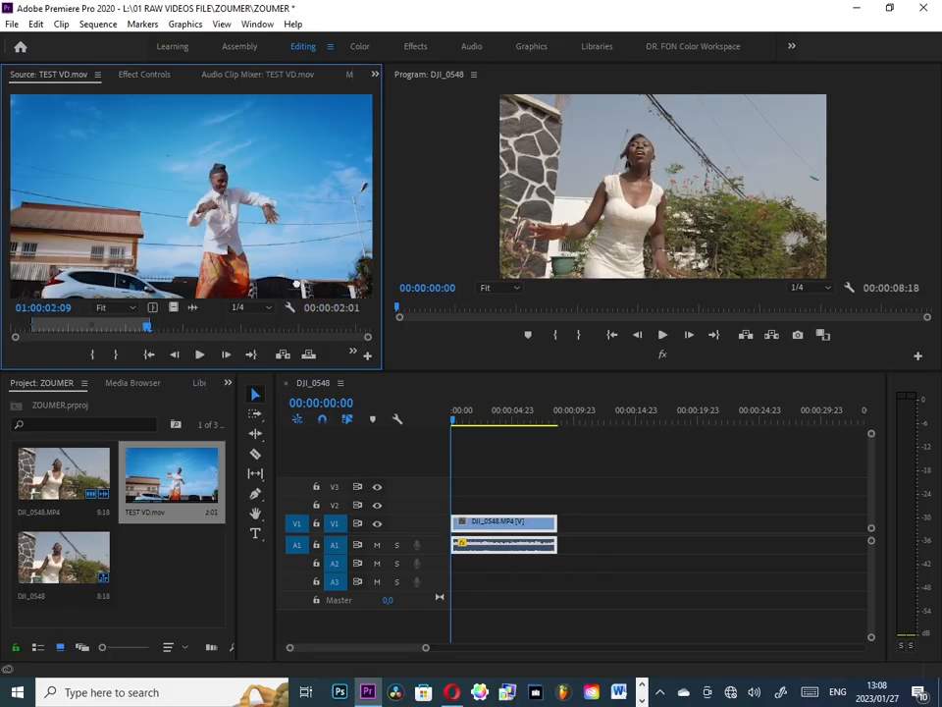
Add the marked section of TEST VD.mov to track V1 after the DJI_0548.MP4 clip.
{"action": "left_click_drag", "start_coordinate": [296, 286], "coordinate": [594, 525]}
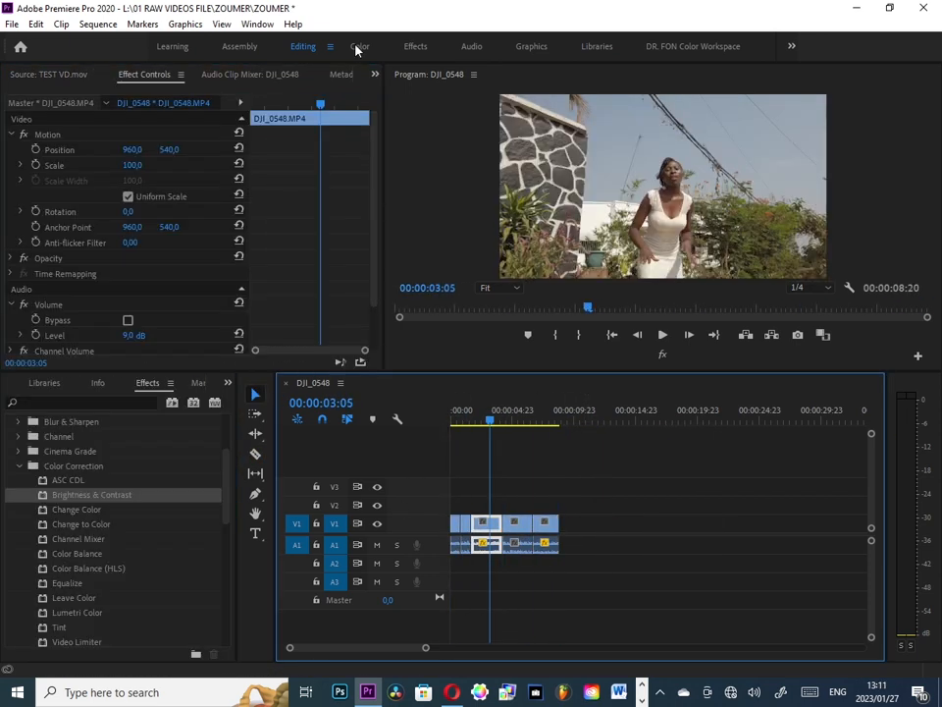
In the Color workspace, apply Lumetri basic correction to the clip at 00:00:03:05 with Contrast 42,3, Highlights -49,3 and Shadows 43,7.
{"action": "left_click", "coordinate": [357, 47]}
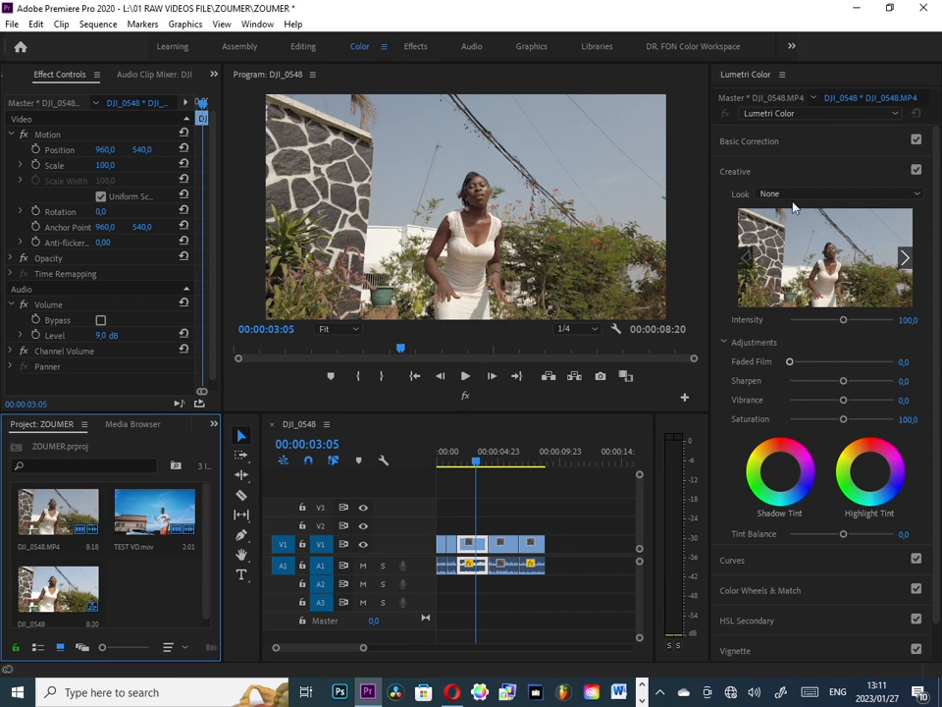
{"action": "left_click", "coordinate": [768, 171]}
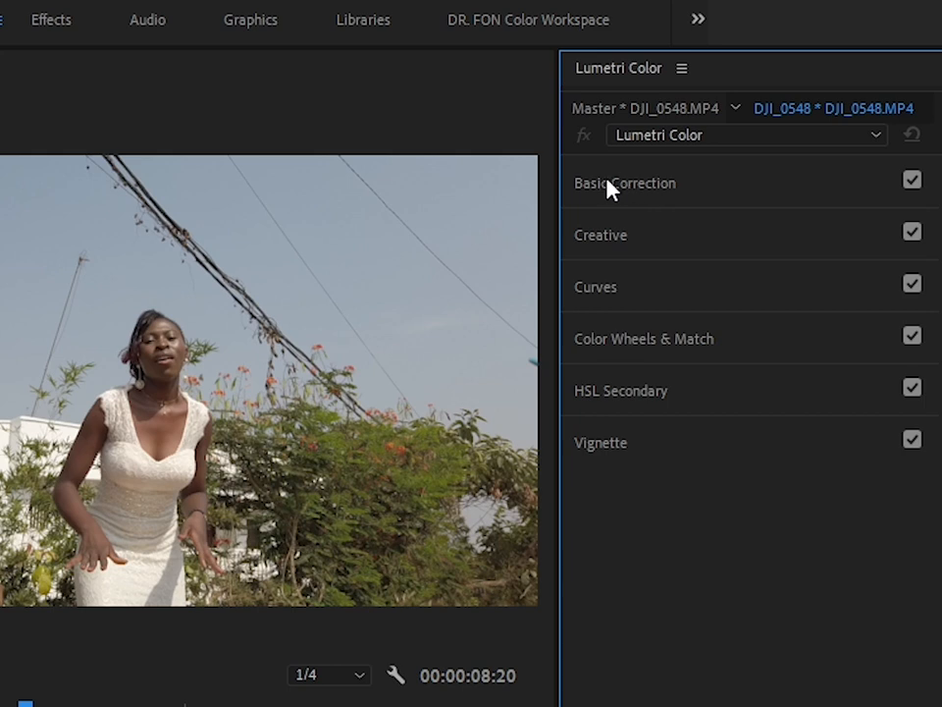
{"action": "left_click", "coordinate": [608, 187]}
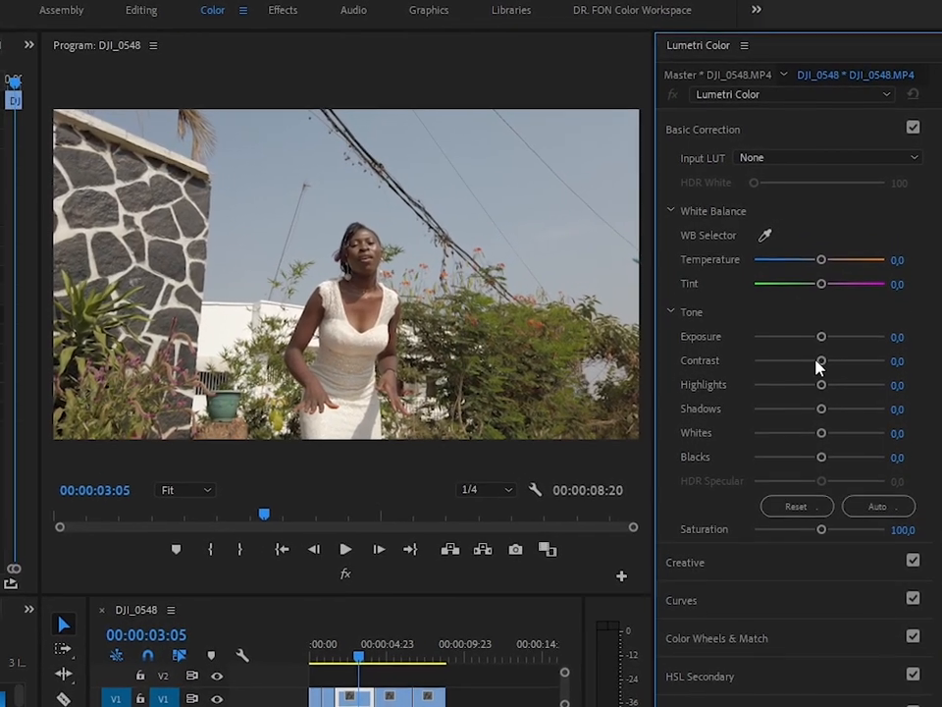
{"action": "left_click_drag", "start_coordinate": [843, 324], "coordinate": [827, 331]}
{"action": "left_click_drag", "start_coordinate": [791, 395], "coordinate": [845, 394]}
{"action": "left_click_drag", "start_coordinate": [812, 408], "coordinate": [788, 416]}
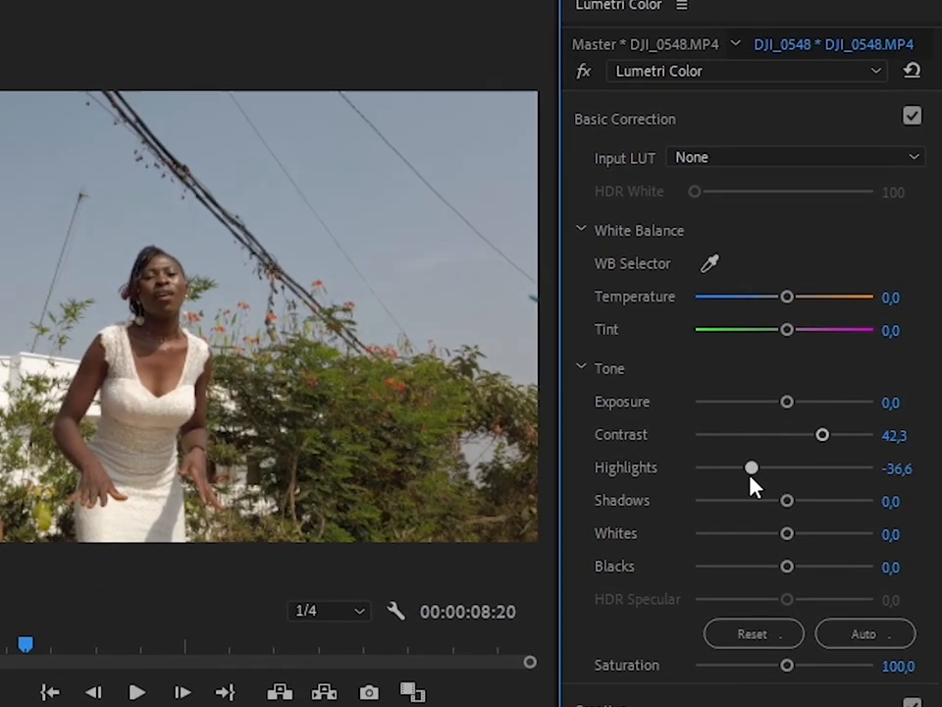
{"action": "left_click_drag", "start_coordinate": [755, 469], "coordinate": [822, 502]}
Set the clip's basic correction Whites to 22,5, Blacks to -18,3 and Saturation to 170,4.
{"action": "left_click_drag", "start_coordinate": [786, 535], "coordinate": [768, 569]}
{"action": "left_click_drag", "start_coordinate": [785, 666], "coordinate": [850, 665]}
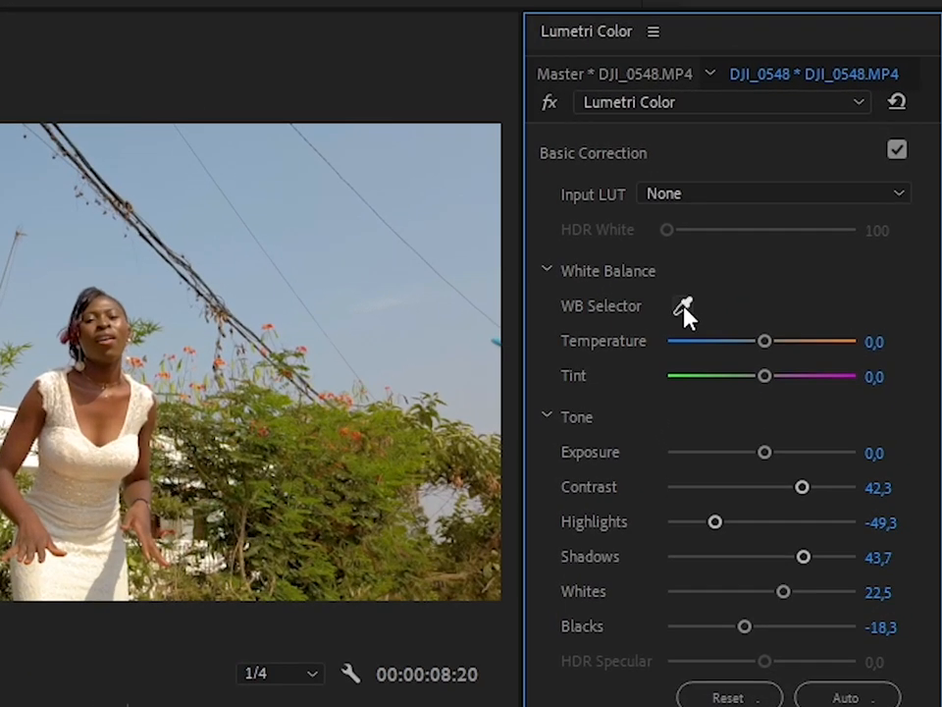
White-balance the clip by sampling the woman's white dress with the Lumetri WB Selector.
{"action": "left_click", "coordinate": [684, 307]}
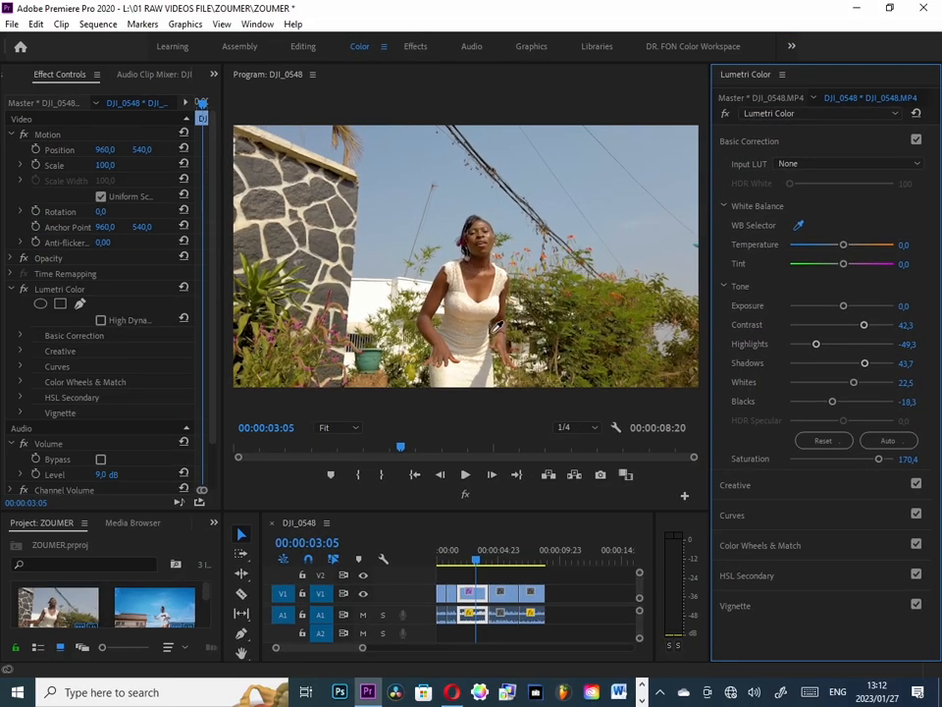
{"action": "left_click", "coordinate": [470, 357]}
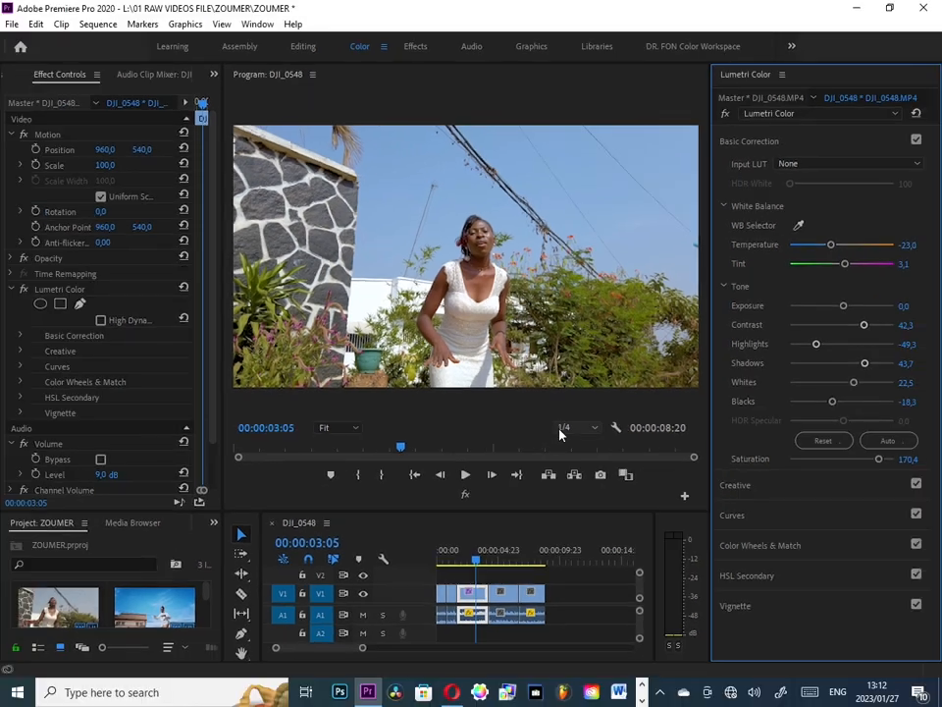
Try the Program monitor's playback resolution at Full and 1/2, and return it to 1/4.
{"action": "left_click", "coordinate": [687, 676]}
{"action": "left_click", "coordinate": [570, 443]}
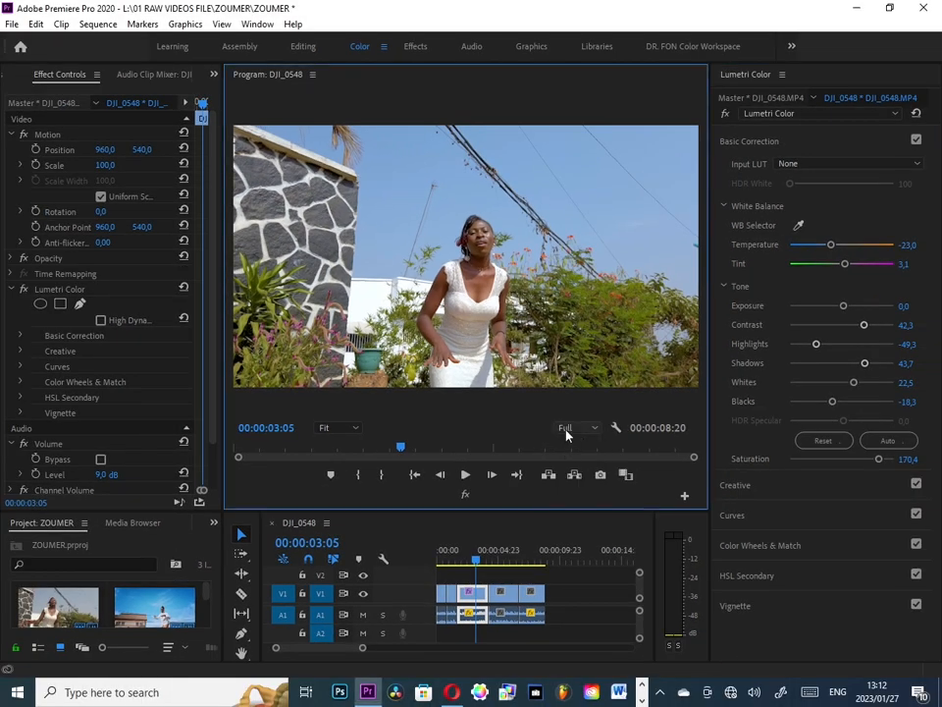
{"action": "left_click", "coordinate": [575, 428]}
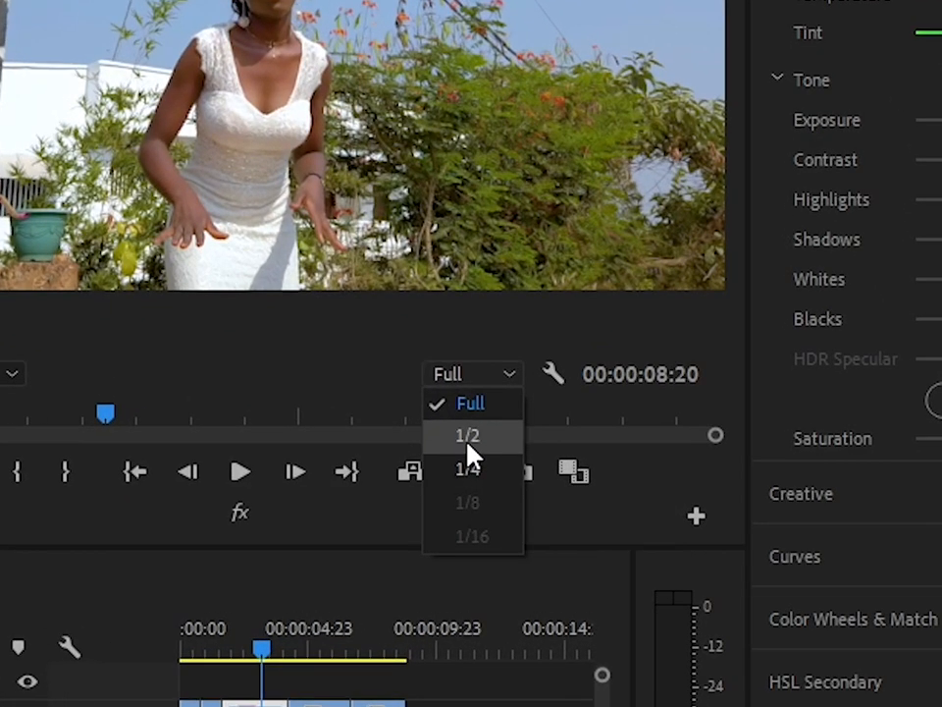
{"action": "left_click", "coordinate": [467, 443]}
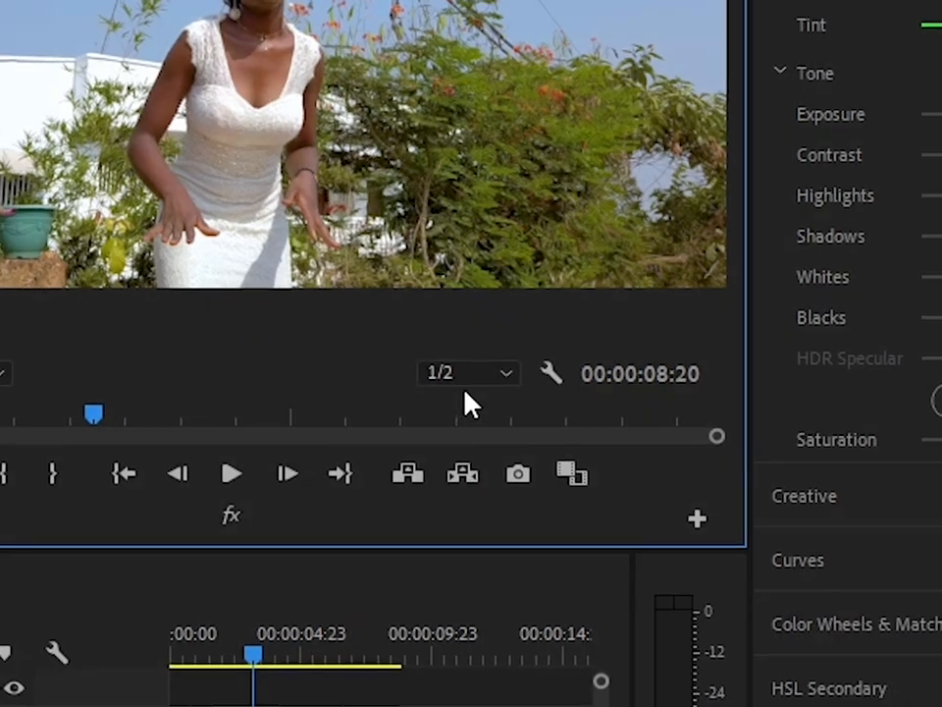
{"action": "left_click", "coordinate": [467, 381]}
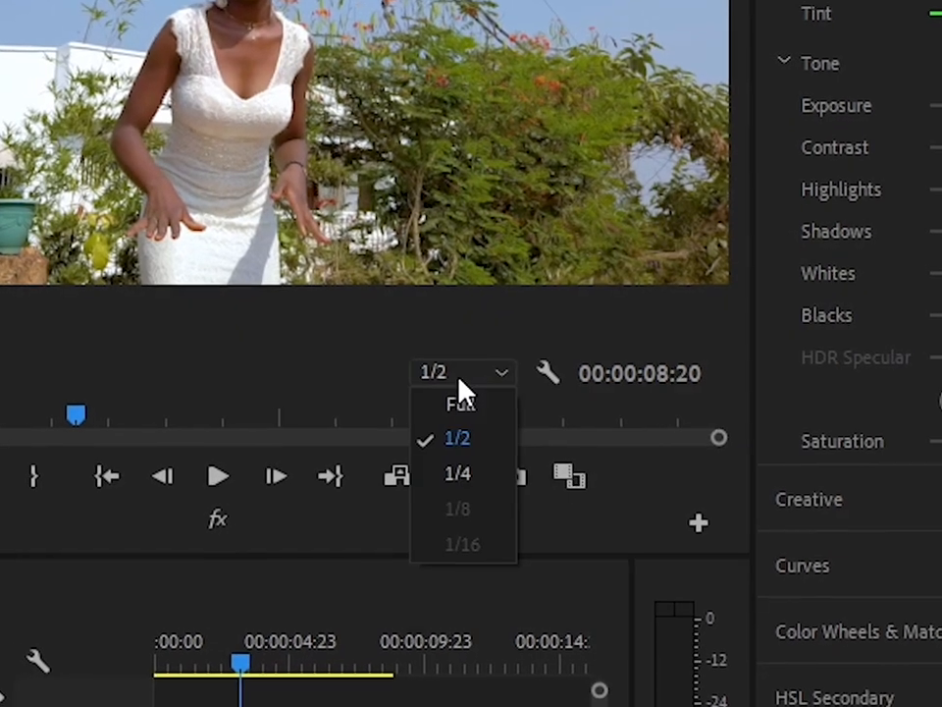
{"action": "left_click", "coordinate": [451, 477]}
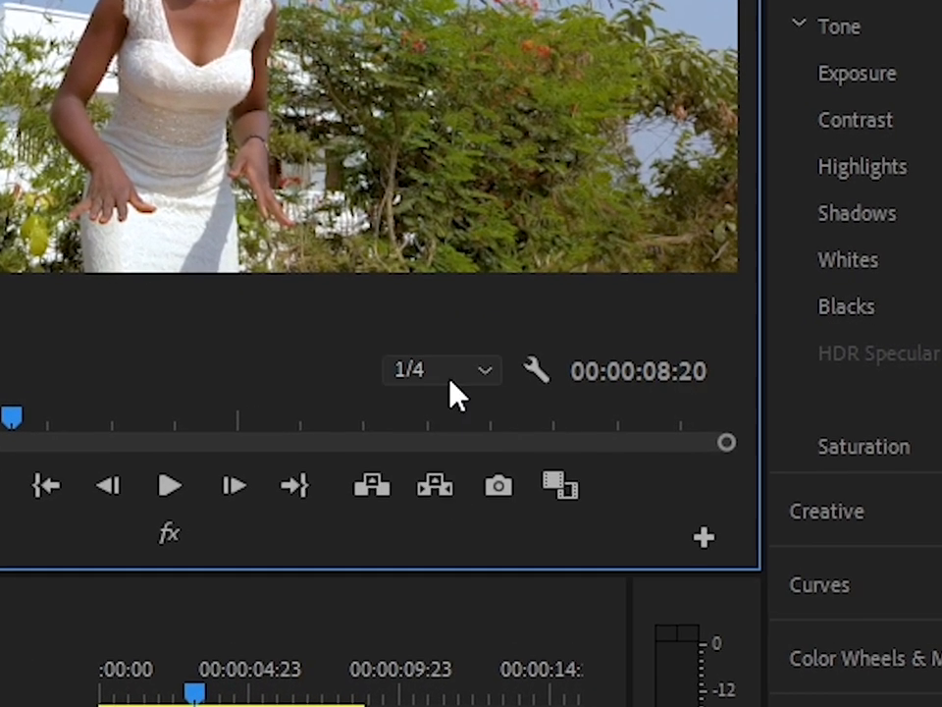
{"action": "left_click", "coordinate": [454, 372]}
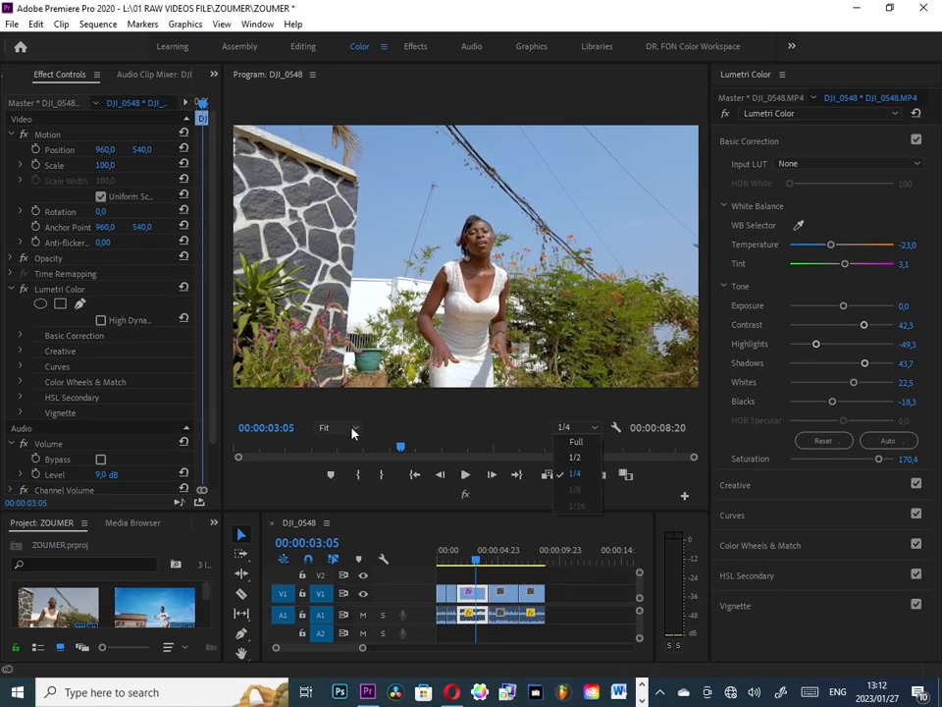
View the Program monitor at 50% and 100% magnification, and return it to Fit.
{"action": "left_click", "coordinate": [247, 413]}
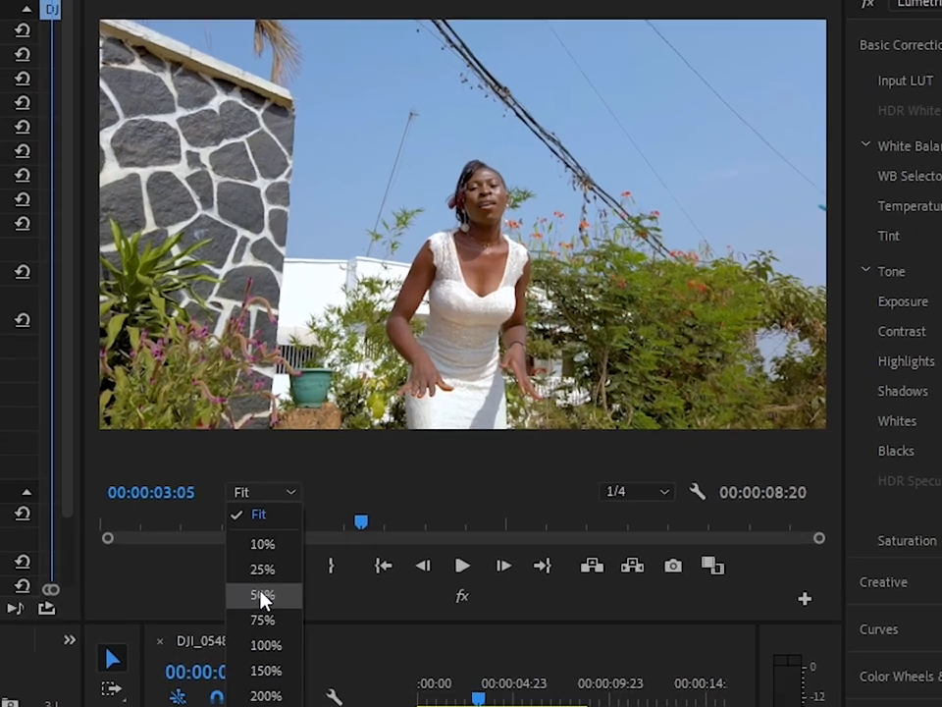
{"action": "left_click", "coordinate": [263, 595]}
{"action": "left_click", "coordinate": [279, 509]}
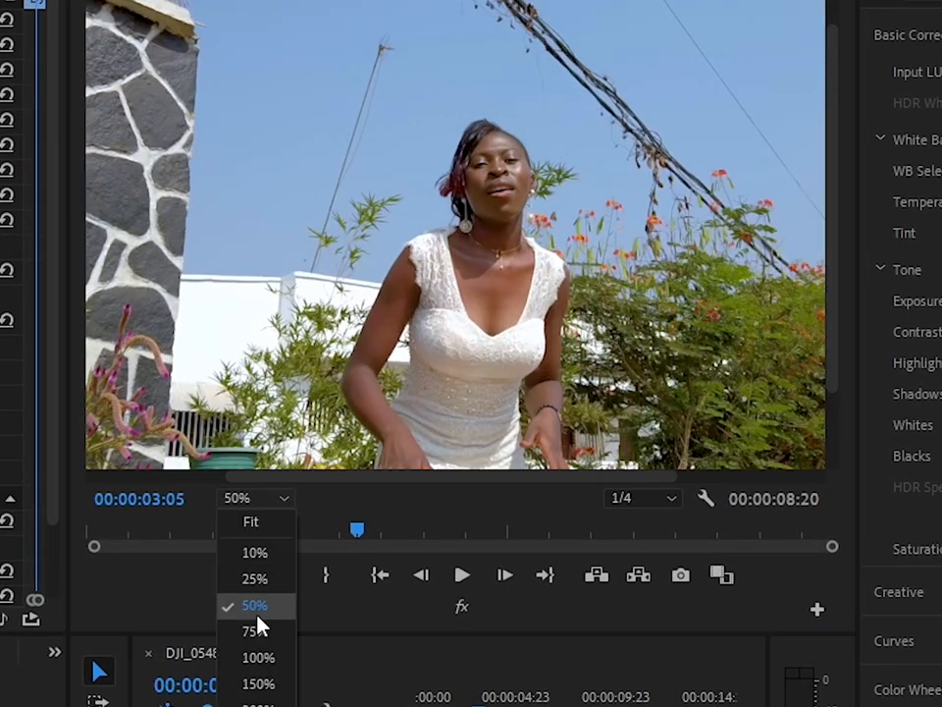
{"action": "left_click", "coordinate": [260, 631]}
{"action": "left_click", "coordinate": [257, 498]}
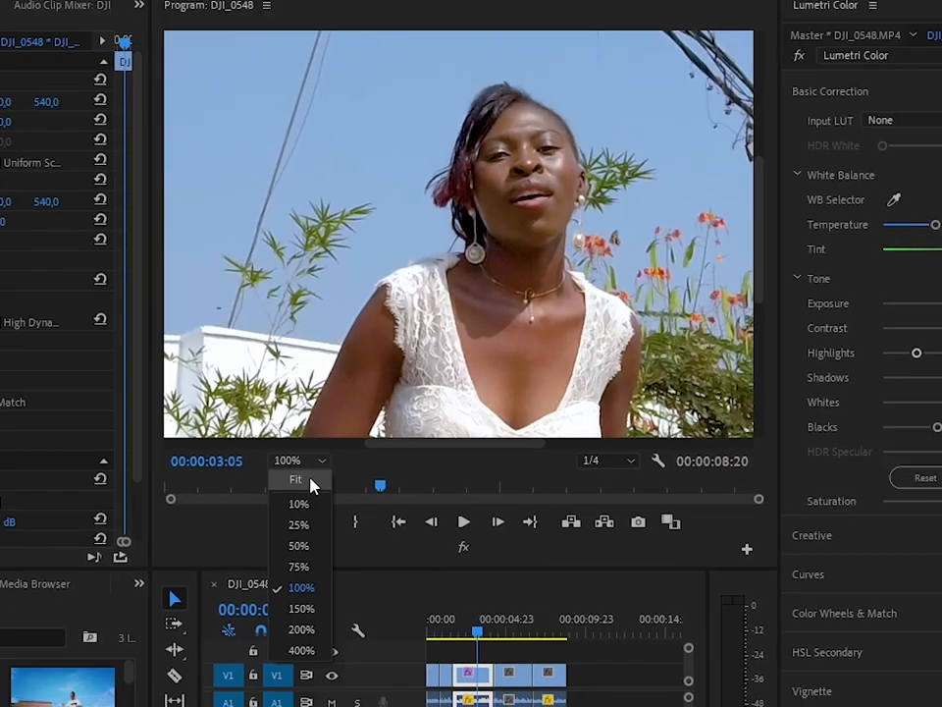
{"action": "left_click", "coordinate": [250, 519]}
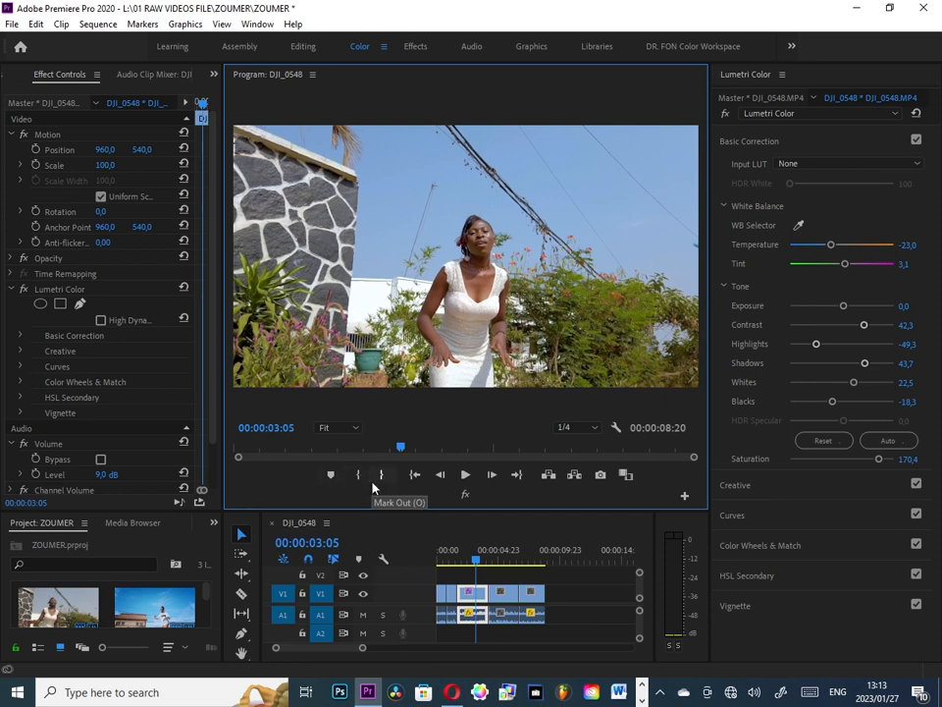
Try marking an In point at 00:00:03:05 in the sequence, play briefly from it and move the playhead back.
{"action": "left_click", "coordinate": [358, 476]}
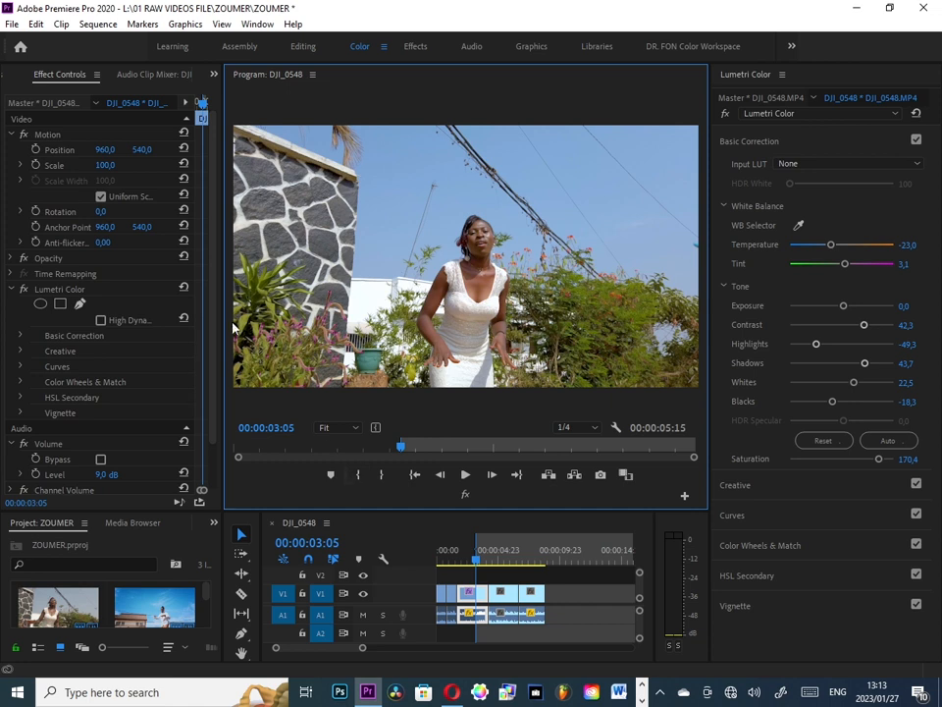
{"action": "key", "text": "space"}
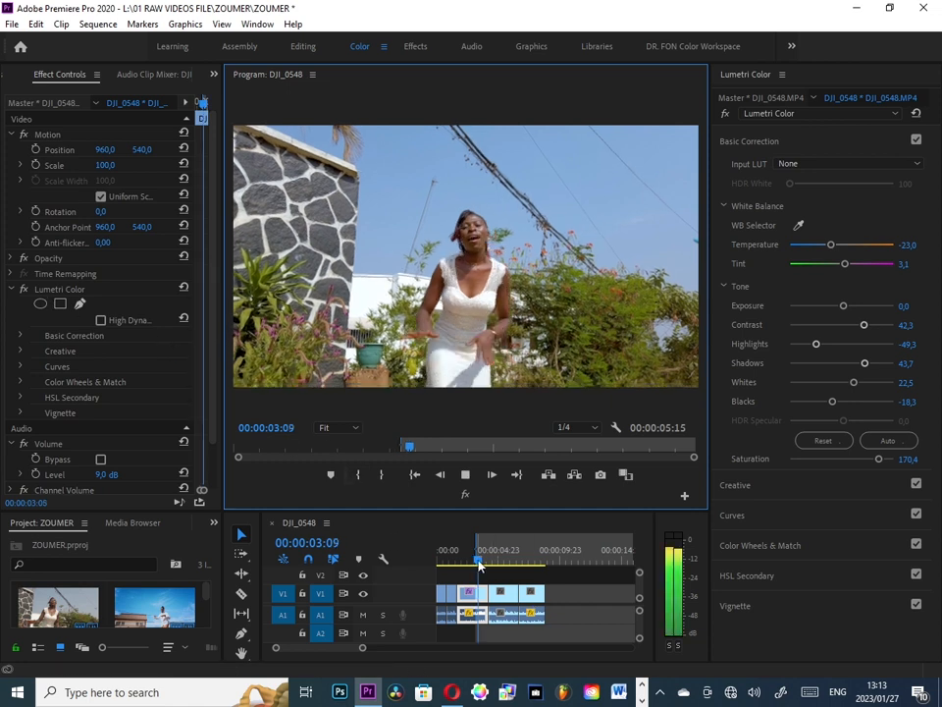
{"action": "key", "text": "space"}
{"action": "left_click_drag", "start_coordinate": [400, 445], "coordinate": [280, 447]}
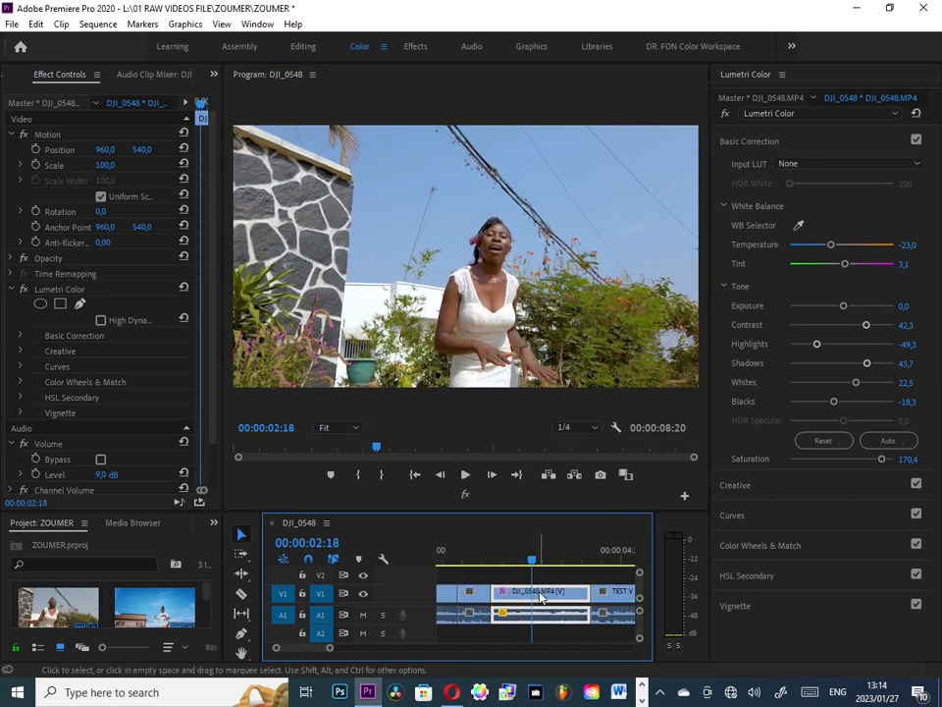
In the Editing workspace, apply the Graphic Equalizer (10 Bands) audio effect to the graded DJI_0548.MP4 clip on A1.
{"action": "right_click", "coordinate": [541, 596]}
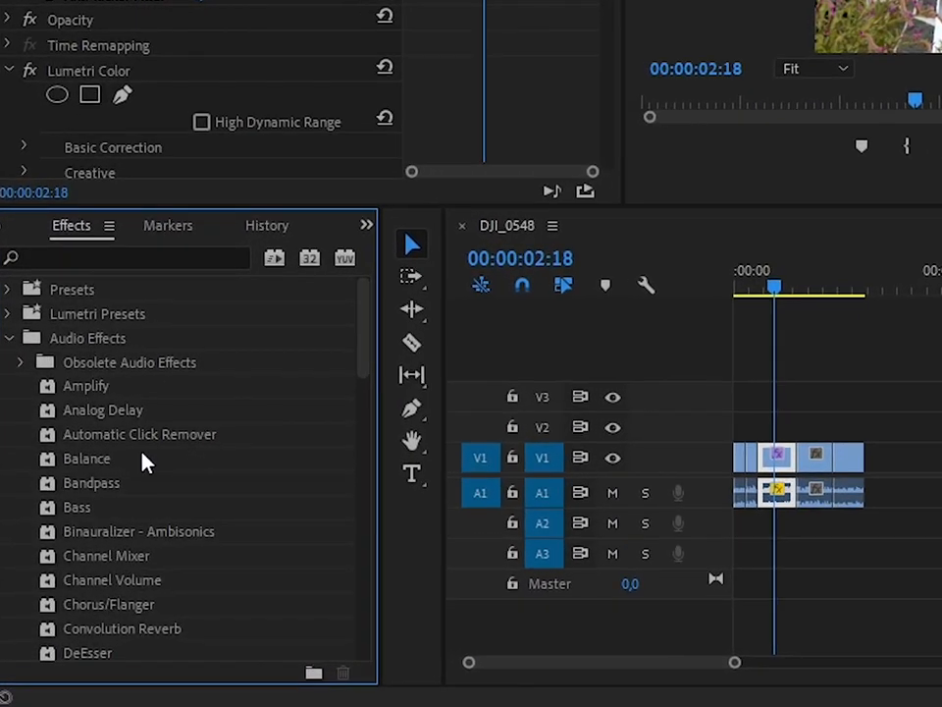
{"action": "left_click", "coordinate": [156, 413]}
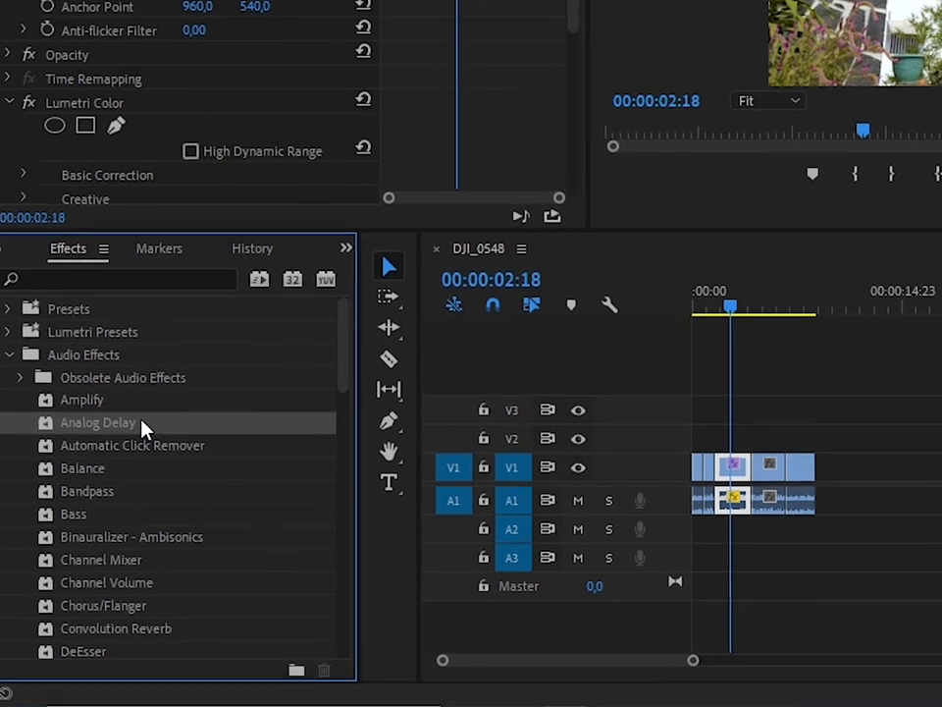
{"action": "scroll", "coordinate": [159, 481], "scroll_direction": "down", "scroll_amount": 2}
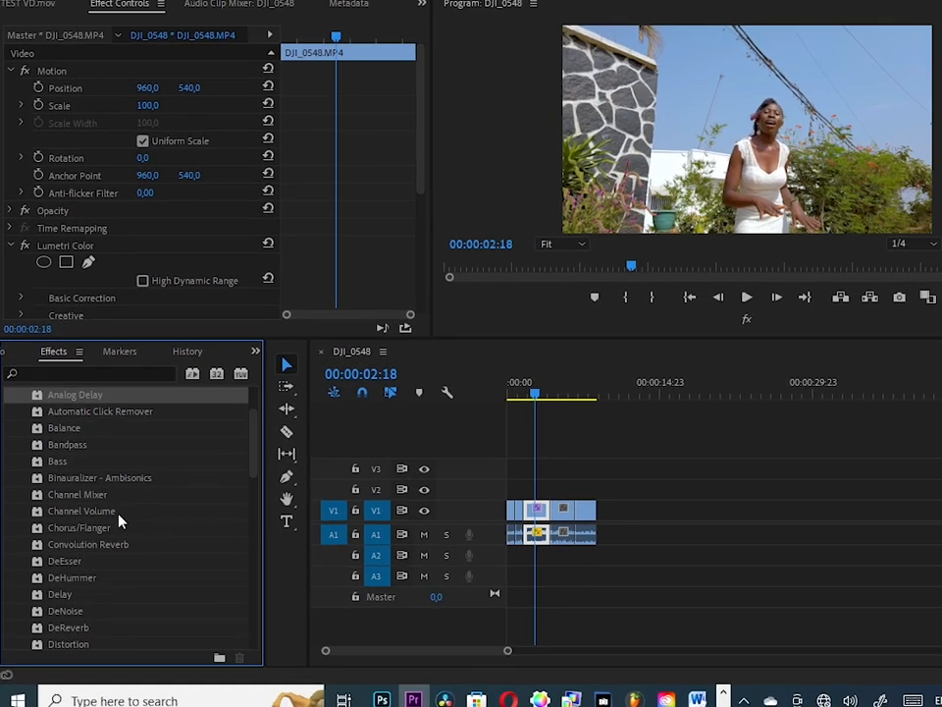
{"action": "scroll", "coordinate": [129, 566], "scroll_direction": "down", "scroll_amount": 7}
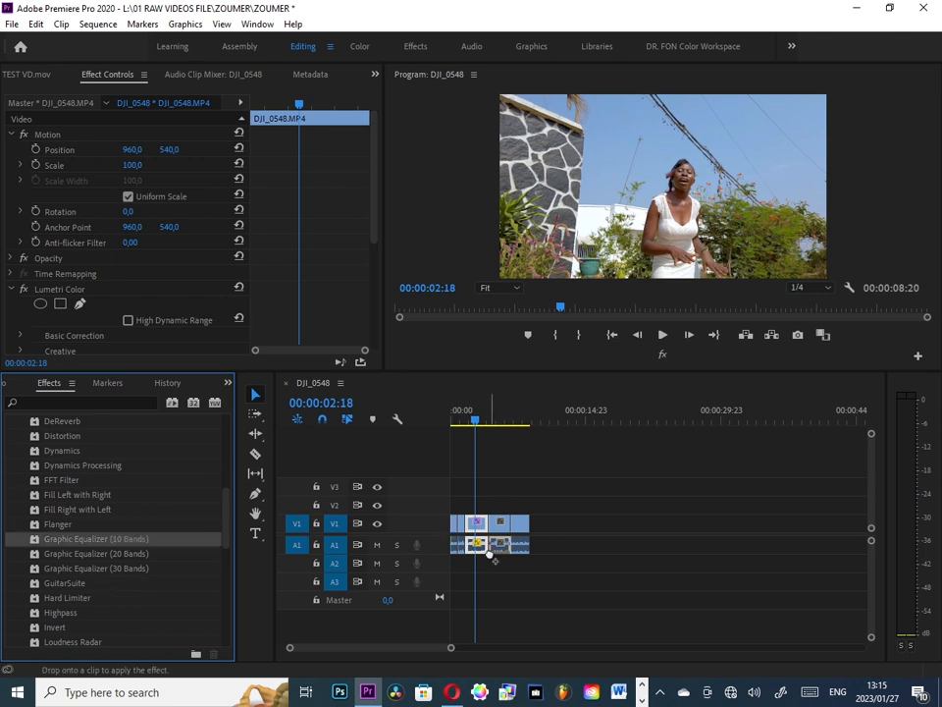
{"action": "left_click_drag", "start_coordinate": [476, 544], "coordinate": [475, 545]}
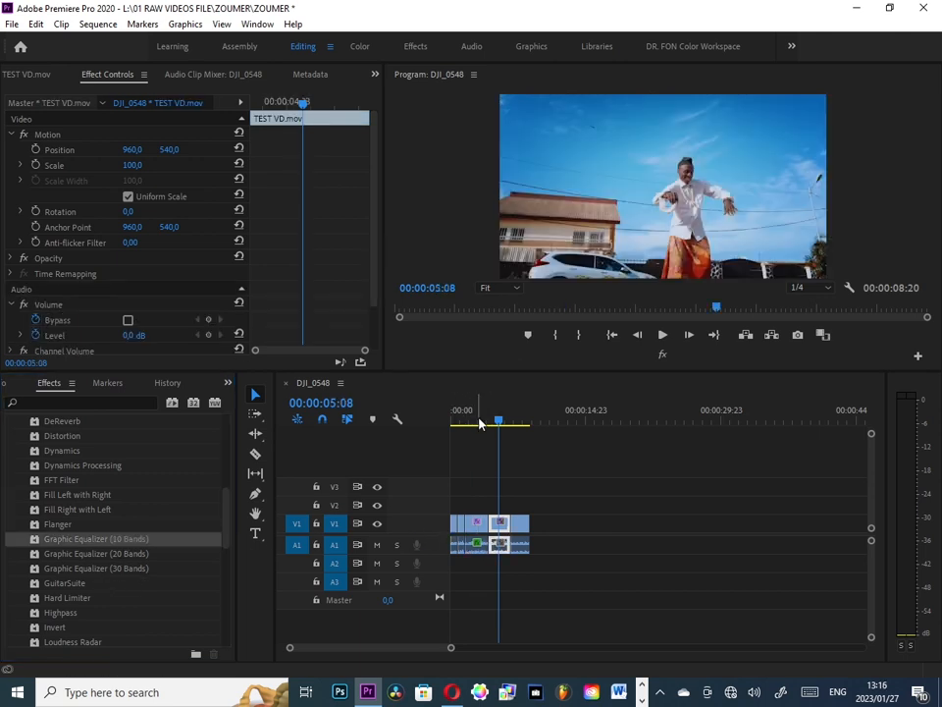
In the clip's Graphic Equalizer, set the 4k band to -0,7, 8k to 2,2 and >16k Hz to 4,7, and close the editor.
{"action": "left_click", "coordinate": [481, 419]}
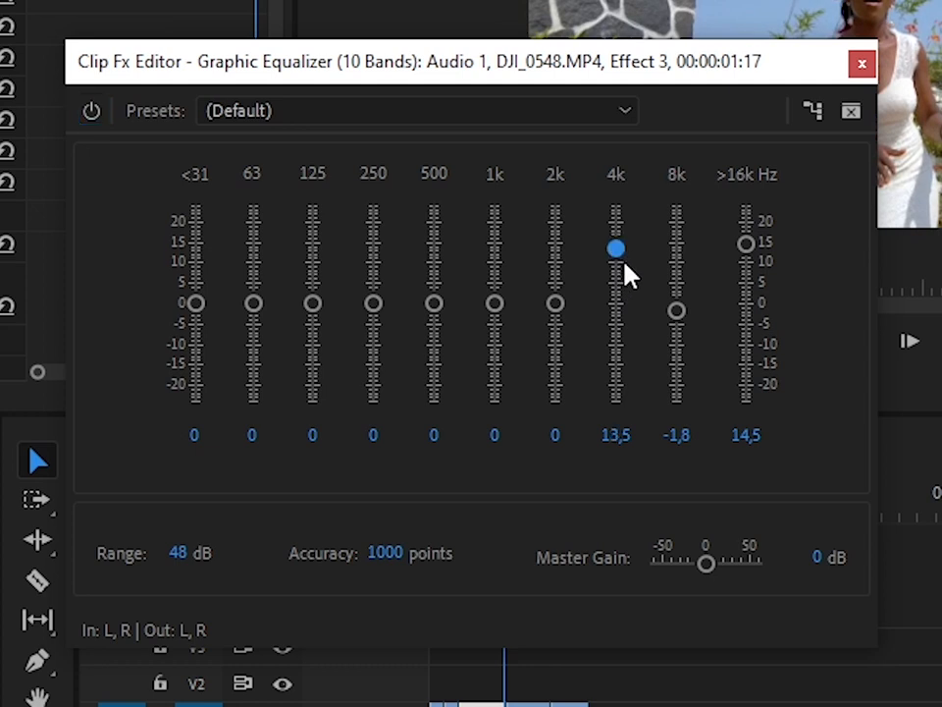
{"action": "left_click_drag", "start_coordinate": [625, 261], "coordinate": [680, 288]}
{"action": "left_click_drag", "start_coordinate": [746, 244], "coordinate": [746, 266]}
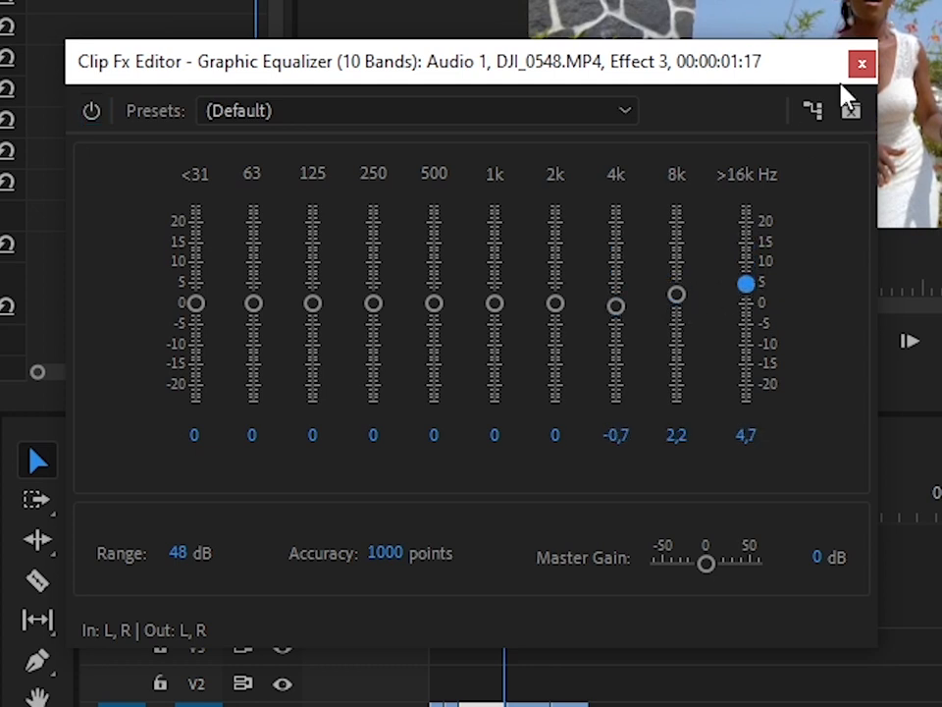
{"action": "left_click", "coordinate": [860, 65]}
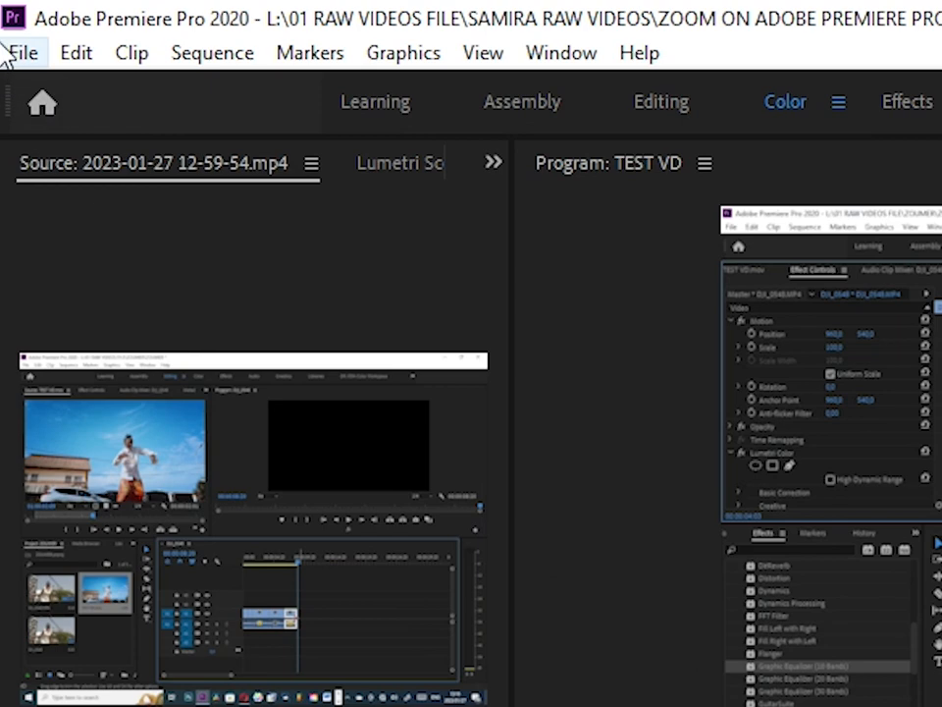
Open the media export settings for the TEST VD sequence and choose the H.264 format with the YouTube 1080p Full HD preset.
{"action": "left_click", "coordinate": [10, 24]}
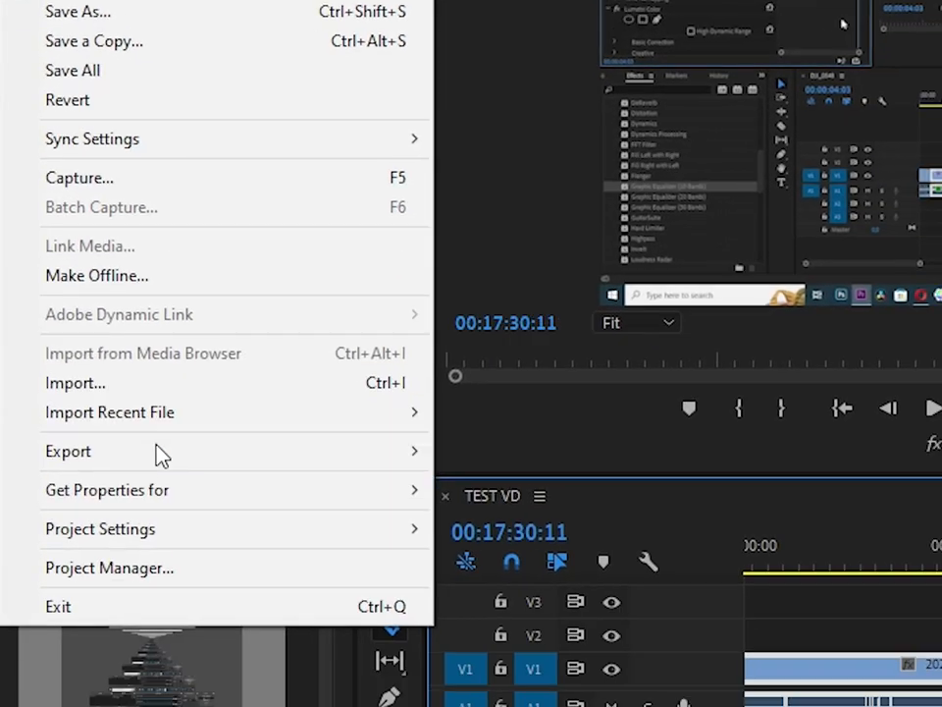
{"action": "mouse_move", "coordinate": [169, 706]}
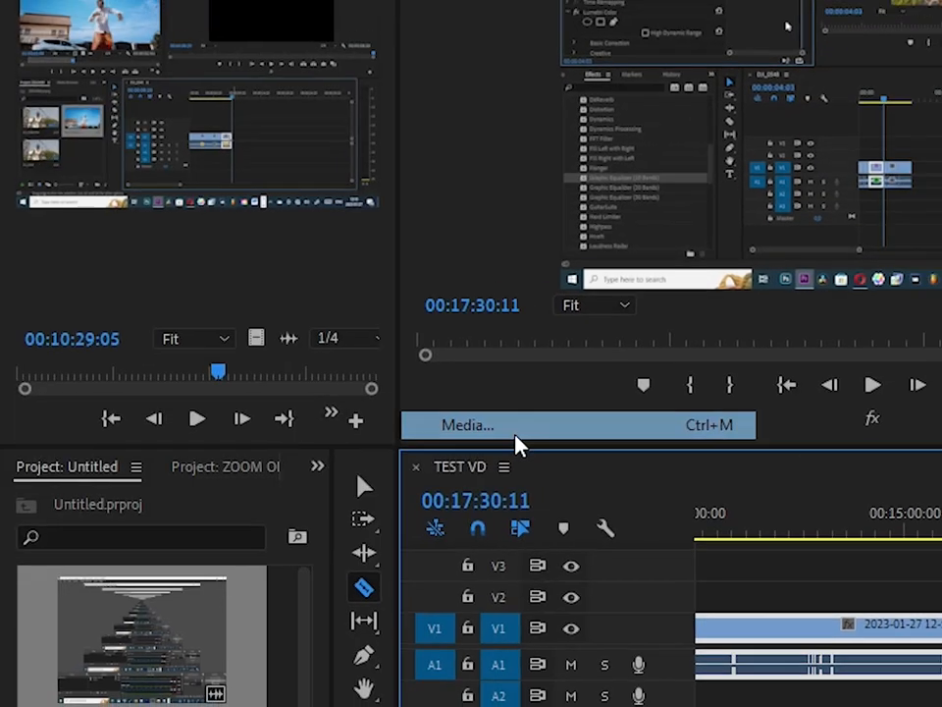
{"action": "left_click", "coordinate": [545, 432]}
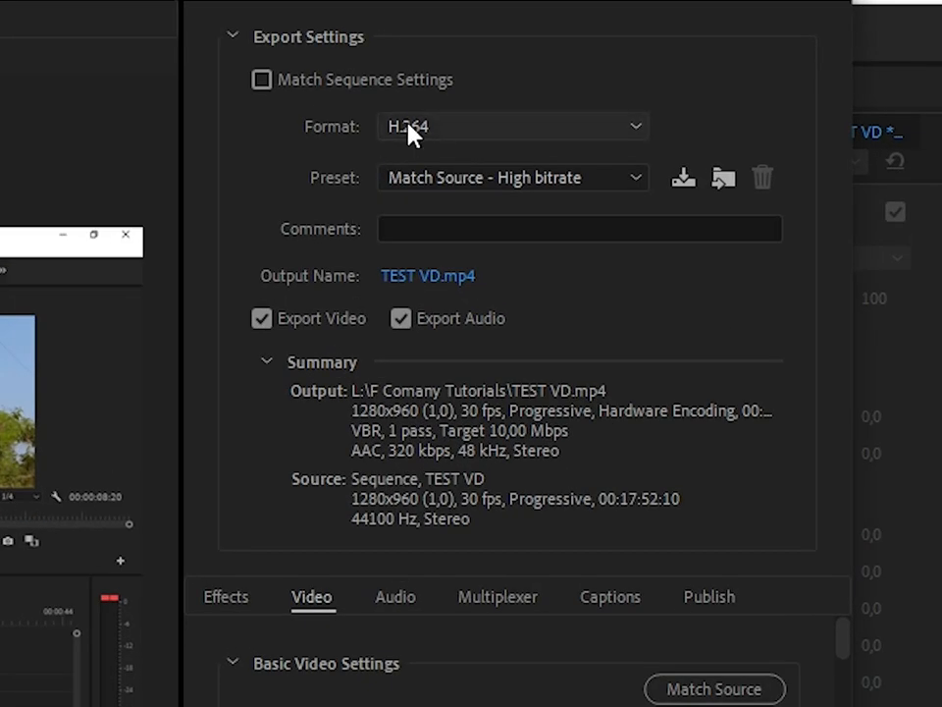
{"action": "left_click", "coordinate": [408, 127]}
{"action": "left_click", "coordinate": [461, 533]}
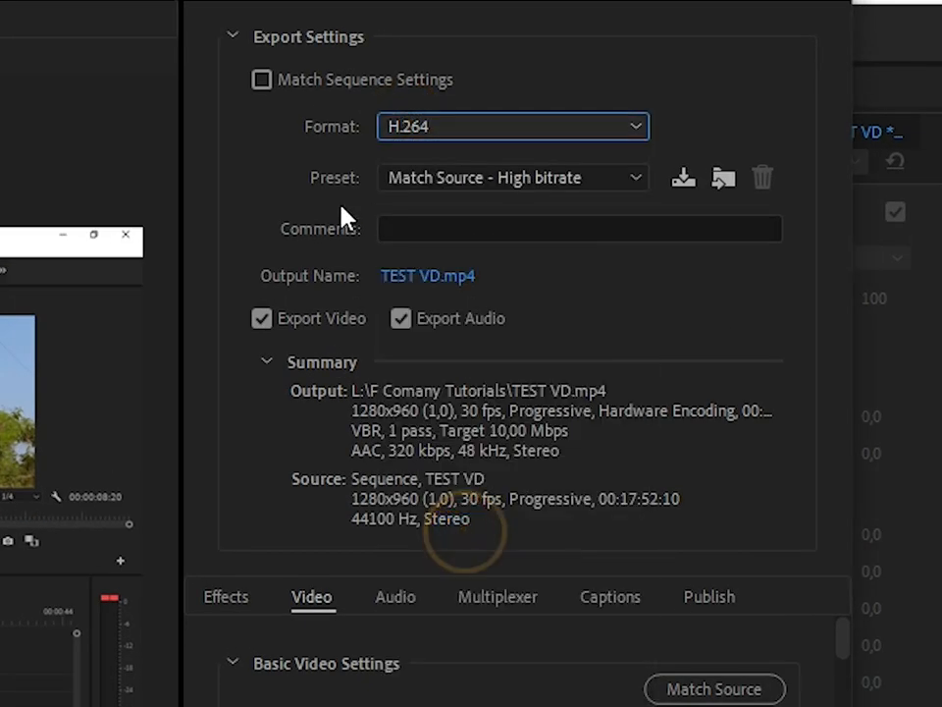
{"action": "left_click", "coordinate": [504, 184]}
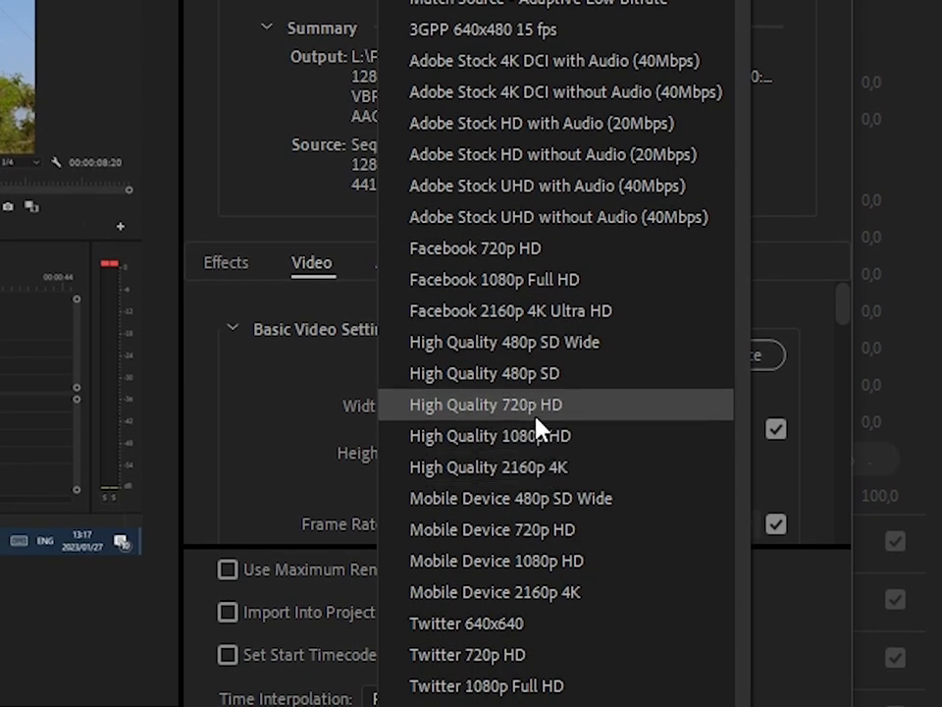
{"action": "left_click_drag", "start_coordinate": [743, 428], "coordinate": [743, 618]}
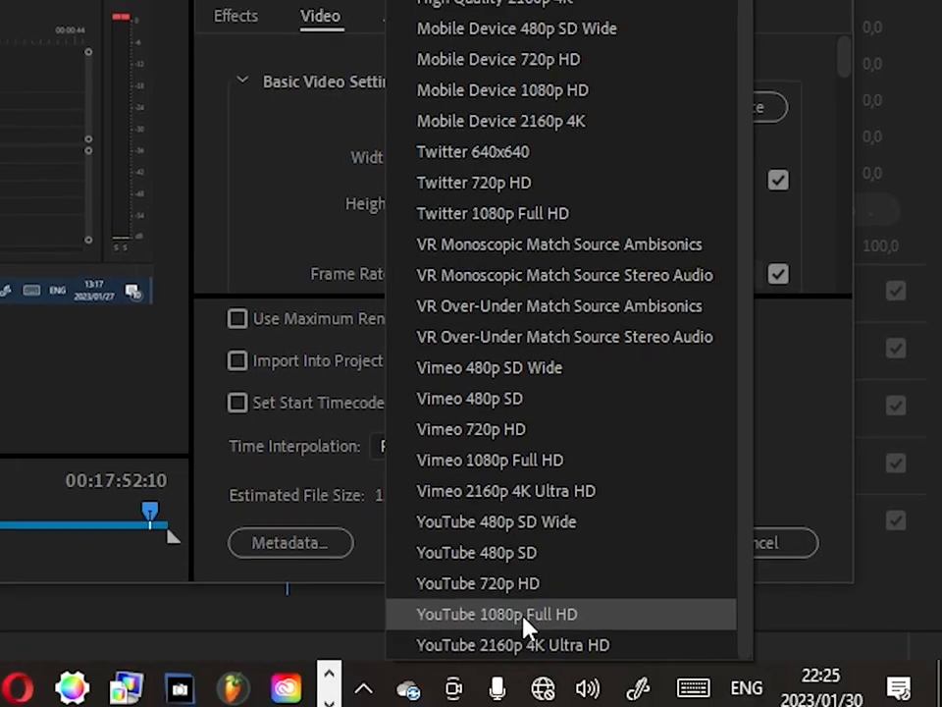
{"action": "left_click", "coordinate": [520, 616]}
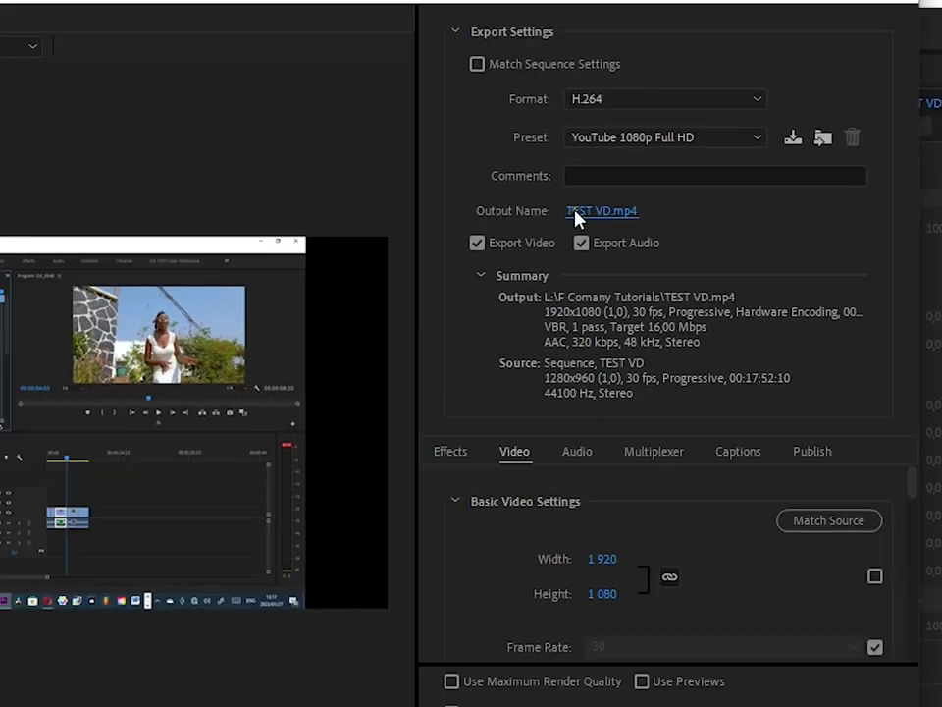
Set the export's output file name to ZOUMER in the F Comany Tutorials folder.
{"action": "left_click", "coordinate": [577, 213]}
{"action": "left_click", "coordinate": [158, 622]}
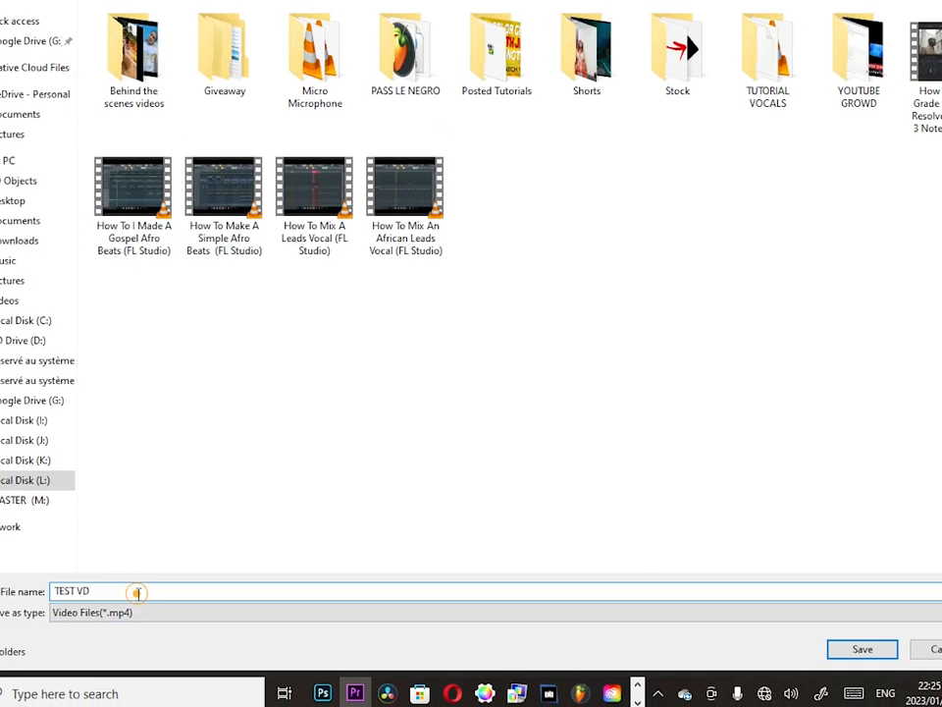
{"action": "left_click", "coordinate": [866, 653]}
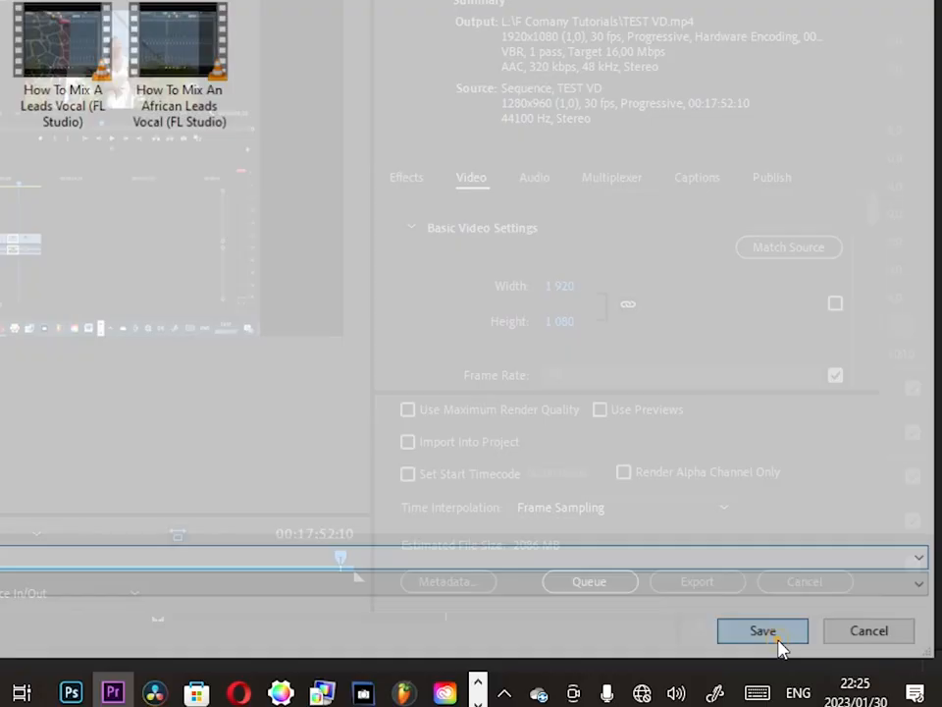
Set the bitrate encoding to VBR, 2 pass with a maximum bitrate of 30 Mbps, and export the video.
{"action": "scroll", "coordinate": [895, 459], "scroll_direction": "down", "scroll_amount": 5}
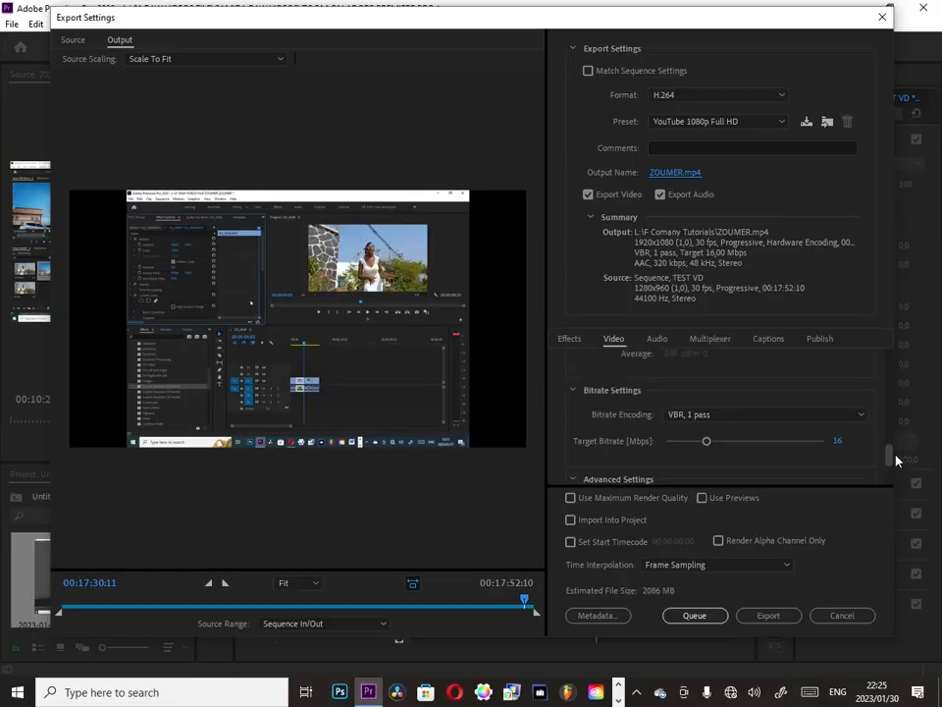
{"action": "left_click", "coordinate": [782, 415]}
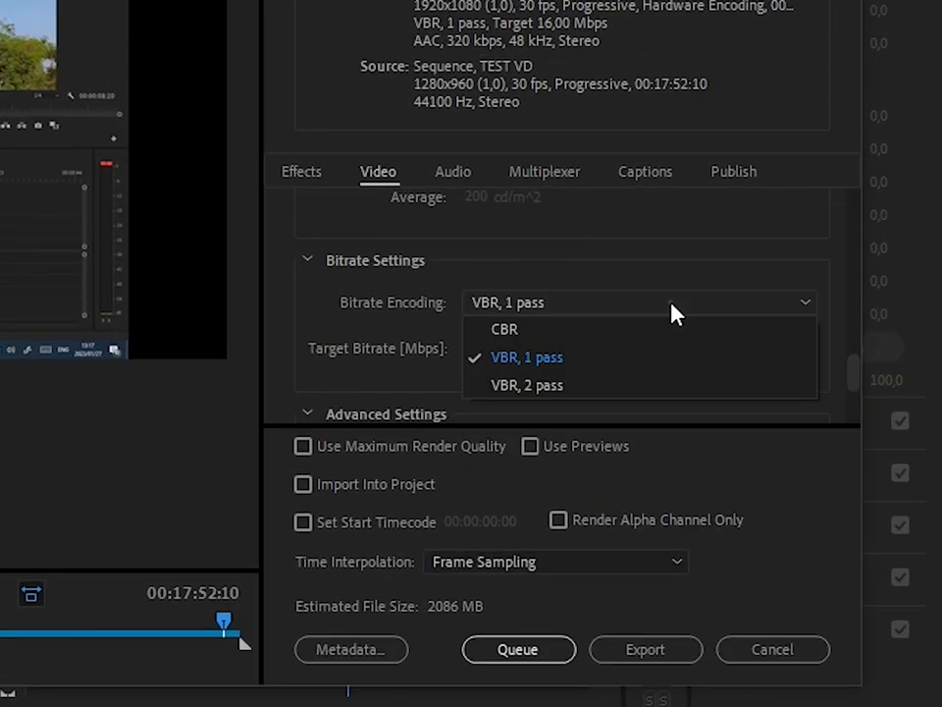
{"action": "left_click", "coordinate": [540, 379]}
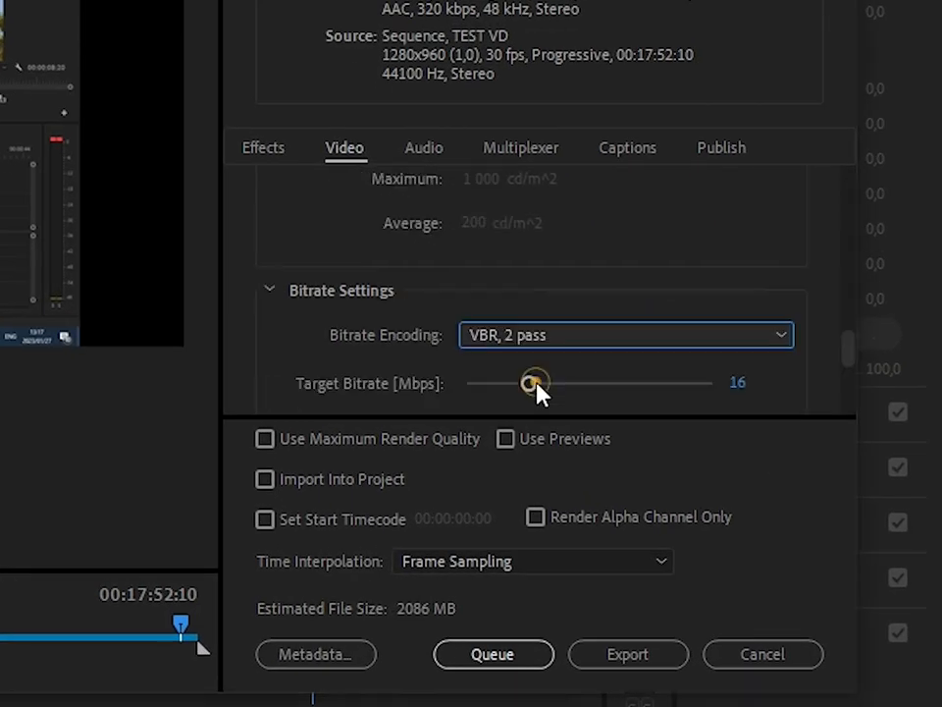
{"action": "scroll", "coordinate": [799, 288], "scroll_direction": "down", "scroll_amount": 2}
{"action": "left_click", "coordinate": [796, 277]}
{"action": "left_click", "coordinate": [732, 276]}
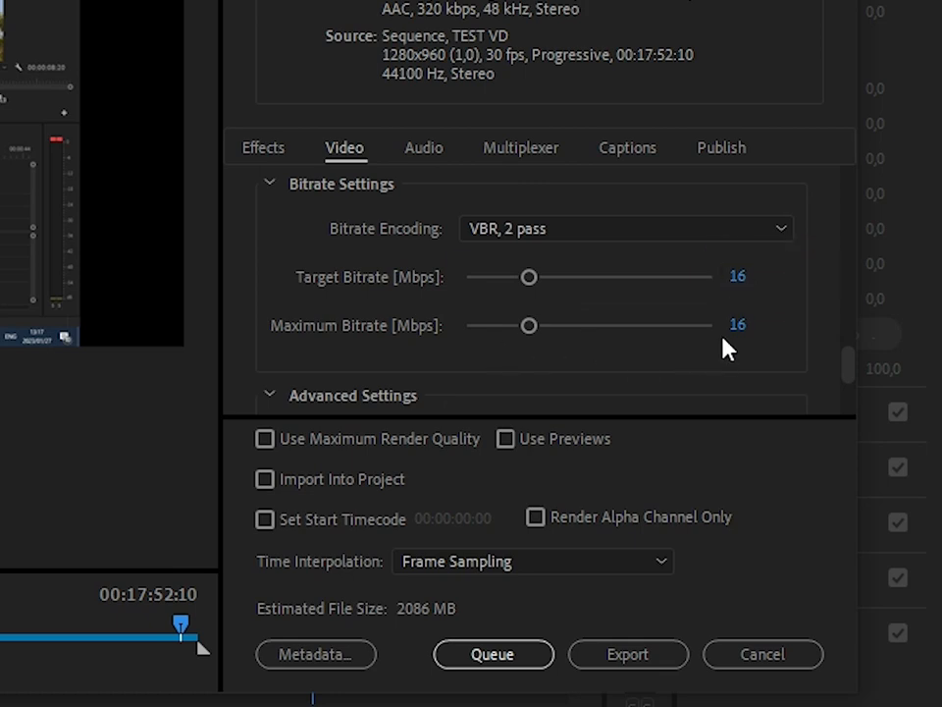
{"action": "left_click", "coordinate": [739, 325]}
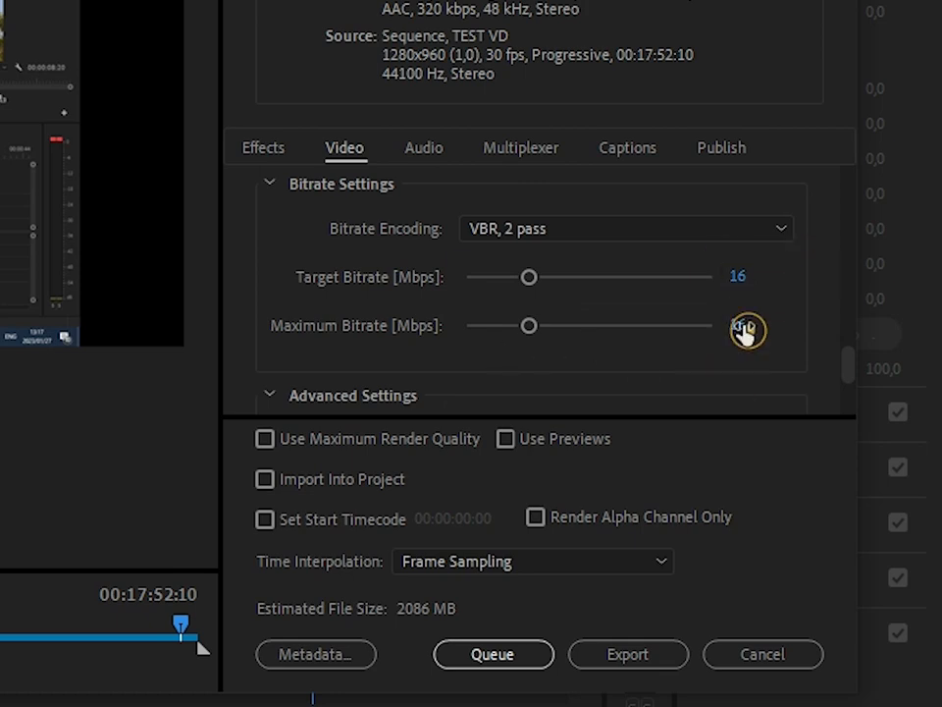
{"action": "left_click", "coordinate": [761, 388]}
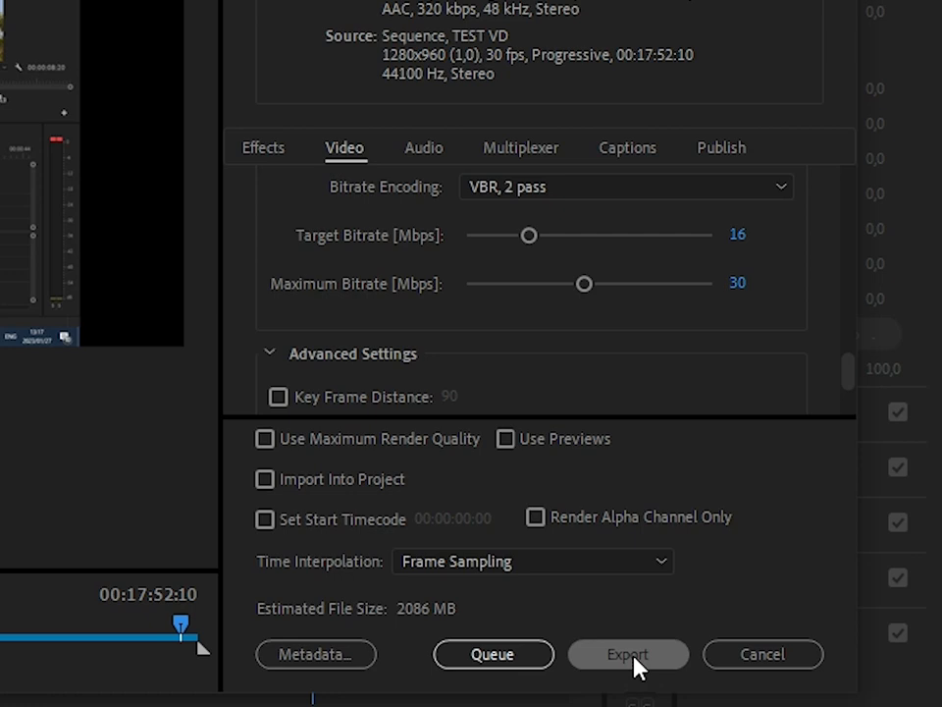
{"action": "left_click", "coordinate": [770, 616]}
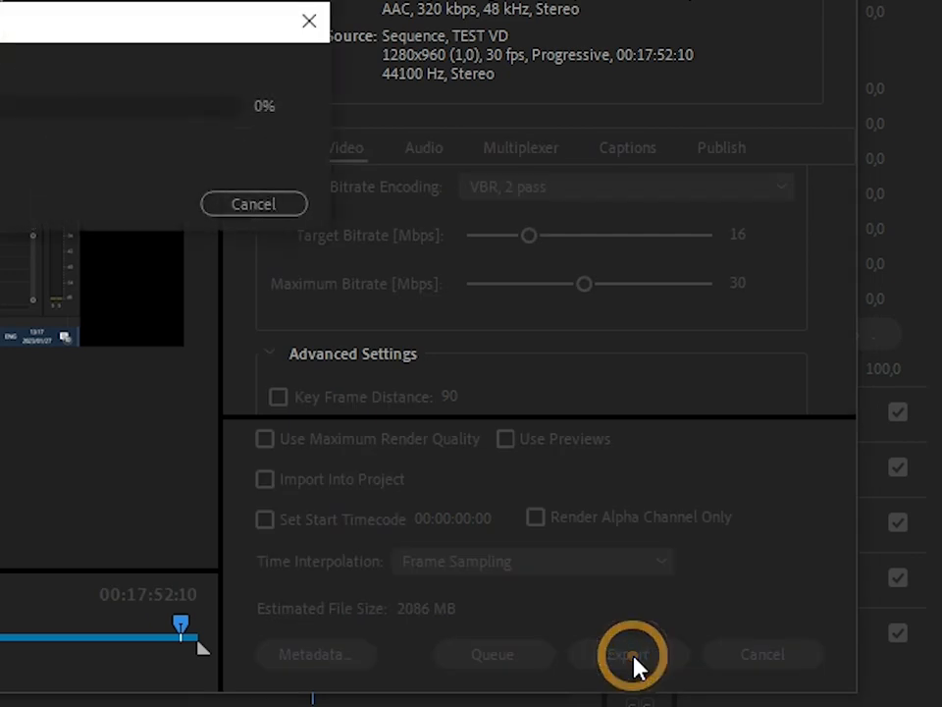